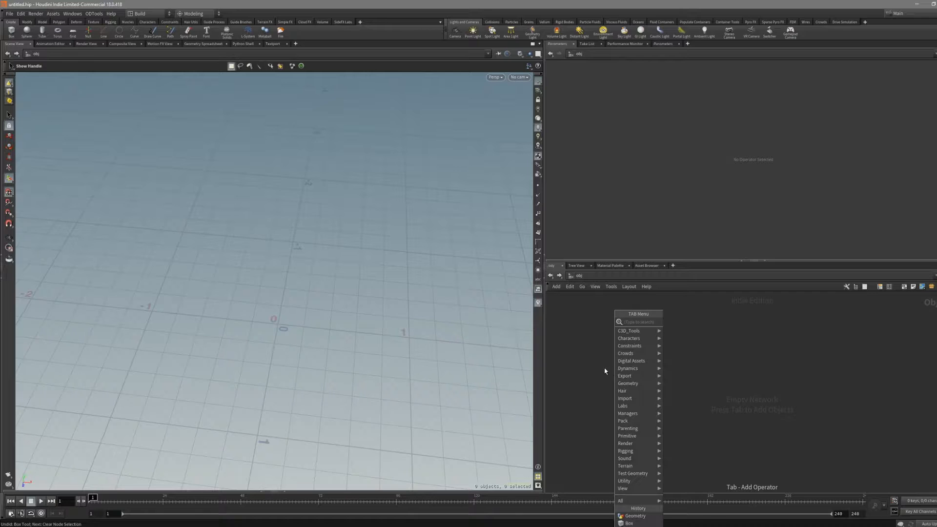
Add a Geometry object at object level and rename it DEFAULT.
type("geo")
key("Return")
left_click(604, 369)
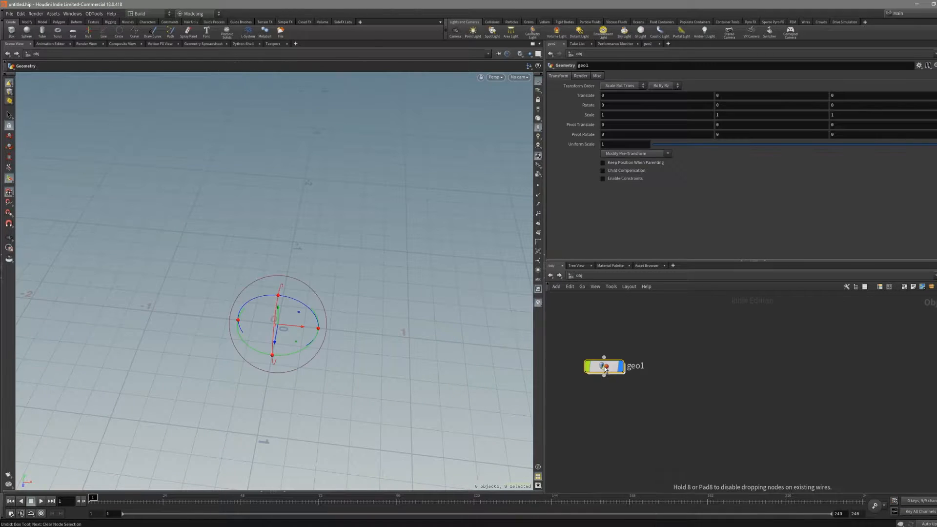
double_click(640, 361)
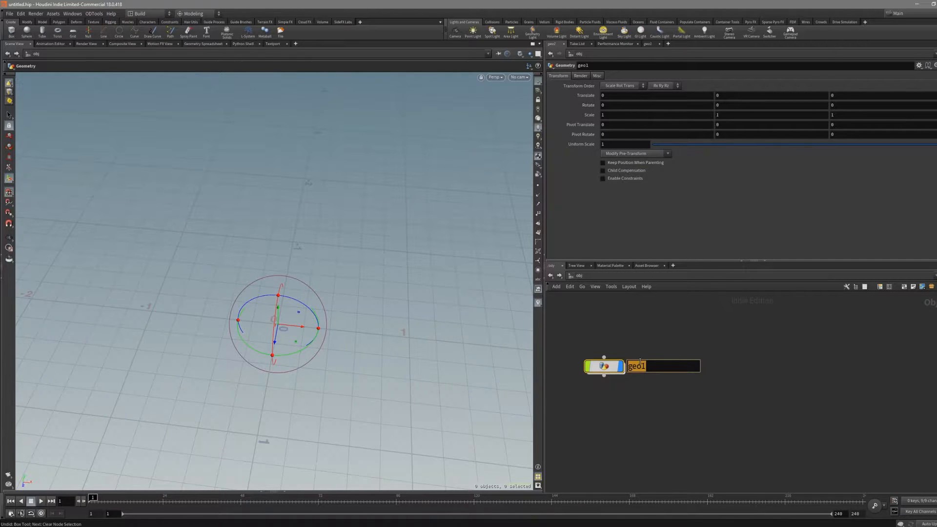
type("DEFAULT")
key("Return")
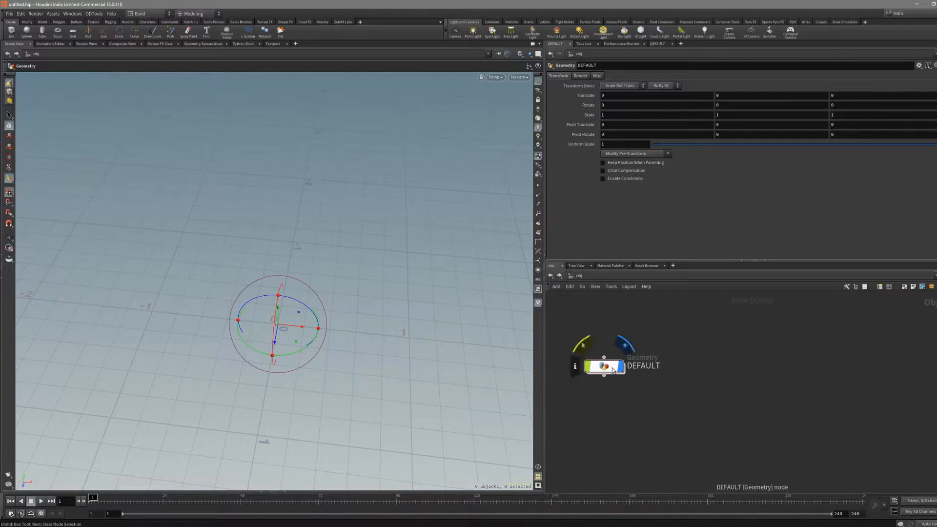
left_click_drag(613, 370, 624, 355)
Examine the DEFAULT object's transform handle at the world origin from several angles and distances.
left_click_drag(322, 325, 316, 352, "alt")
right_click_drag(315, 351, 347, 322, "alt")
left_click_drag(346, 322, 333, 334, "alt")
mouse_move(332, 334)
middle_mouse_down("alt")
mouse_move(340, 338)
mouse_move(331, 328)
middle_mouse_up("alt")
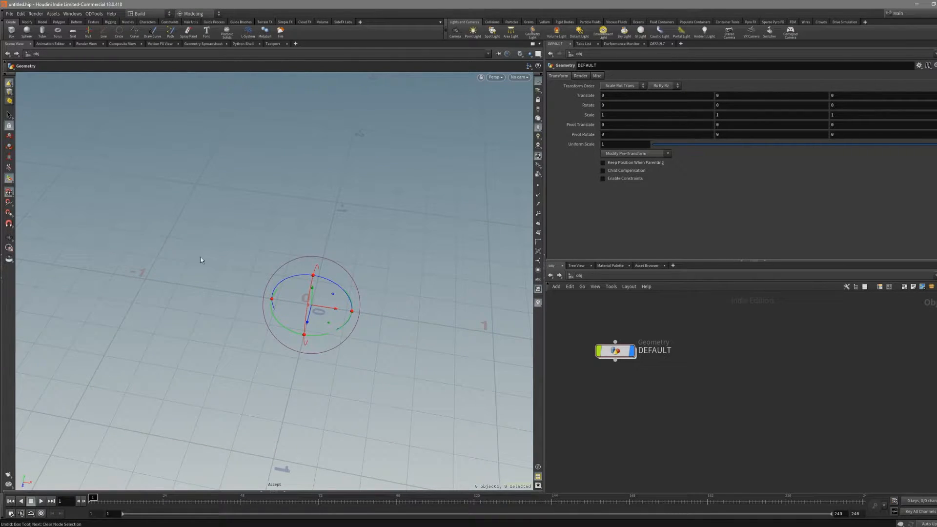
left_click_drag(315, 319, 304, 372, "alt")
right_click_drag(333, 314, 248, 320, "alt")
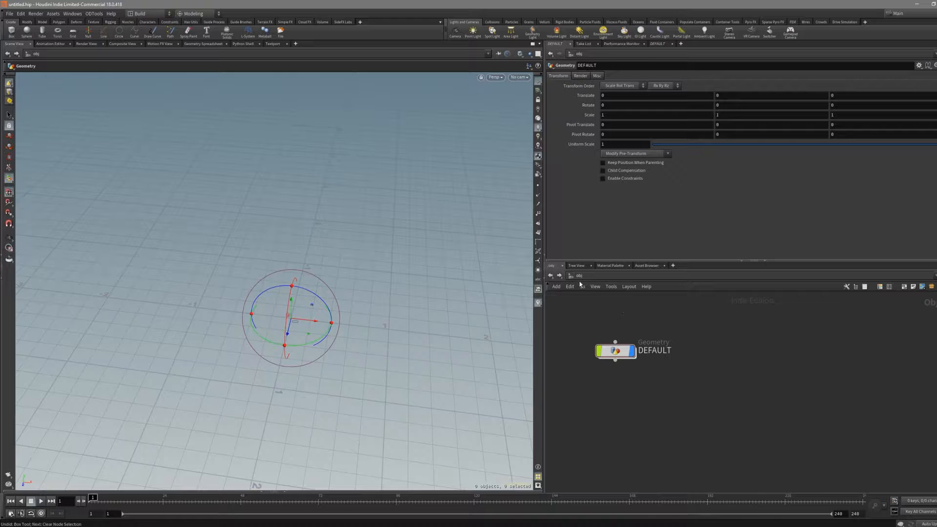
left_click_drag(351, 305, 385, 305, "alt")
right_click_drag(386, 305, 426, 319, "alt")
left_click_drag(425, 319, 288, 303, "alt")
right_click_drag(288, 303, 307, 330, "alt")
middle_click_drag(274, 358, 309, 305, "alt")
left_click_drag(308, 305, 310, 293, "alt")
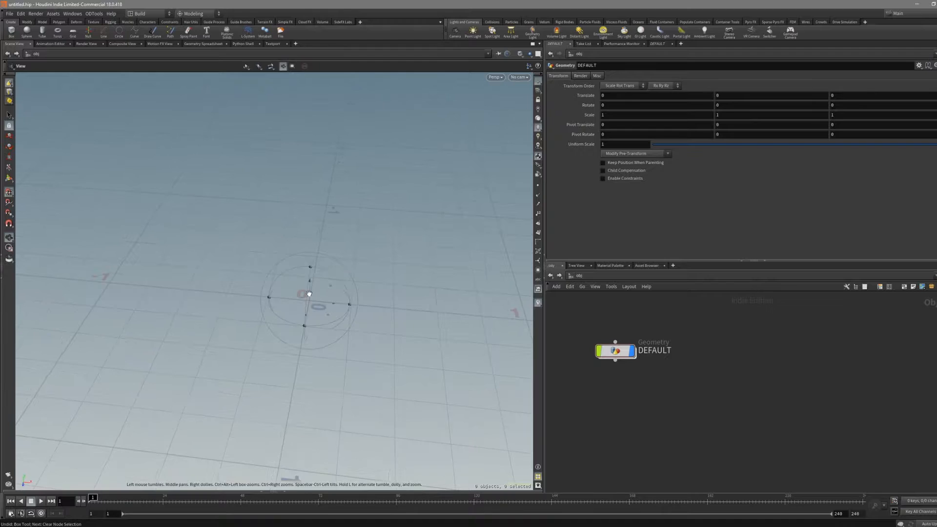
Duplicate the DEFAULT object below the original and rename the copy MOVED.
left_click_drag(615, 352, 617, 407, "alt")
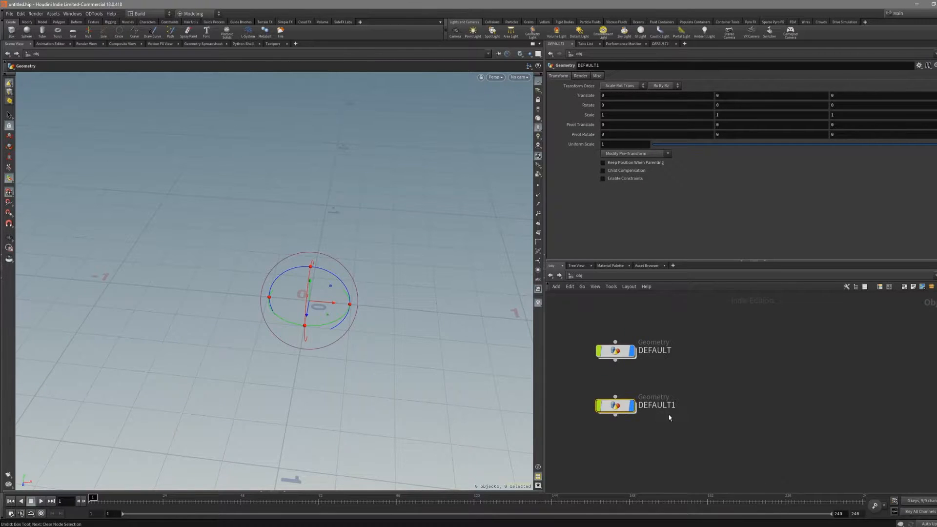
left_click(661, 409)
type("MOVED")
key("Return")
Move the MOVED object to -1 along the X axis.
left_click_drag(321, 337, 331, 323, "alt")
left_click_drag(343, 291, 362, 344)
left_click_drag(398, 384, 379, 364, "alt")
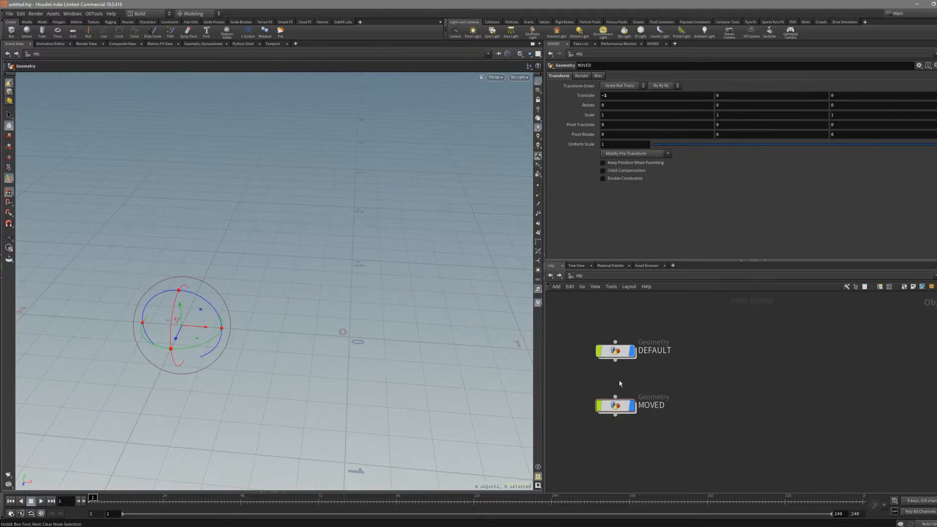
Add a Box node inside the DEFAULT object with its default size.
double_click(615, 351)
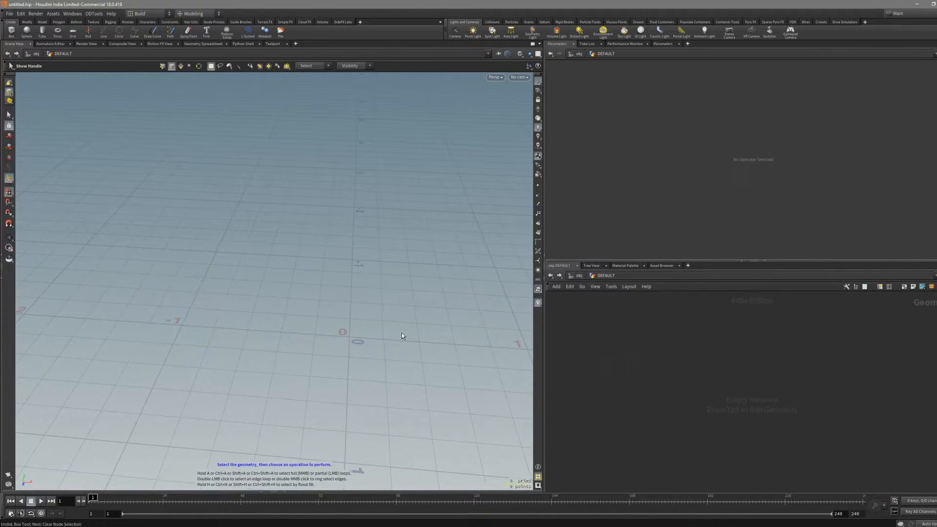
key("u")
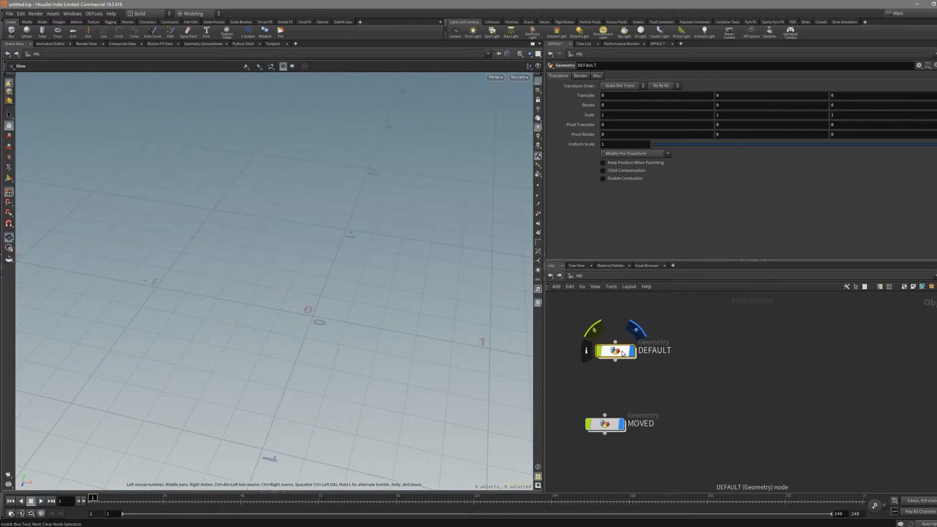
double_click(617, 352)
key("Tab")
type("box")
key("Return")
left_click(600, 375)
left_click_drag(396, 293, 388, 272)
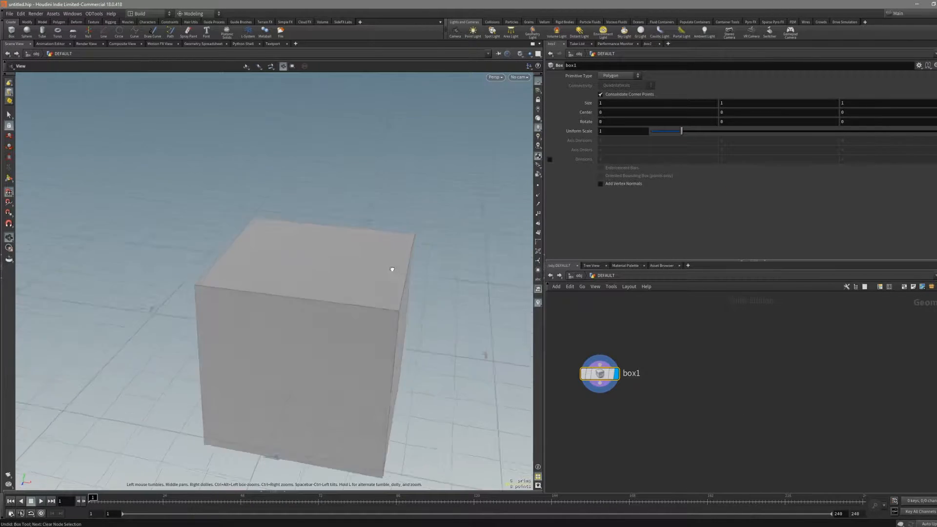
right_click_drag(389, 272, 353, 311)
left_click_drag(354, 312, 343, 379)
Return to object level and hide the DEFAULT object.
mouse_move(600, 379)
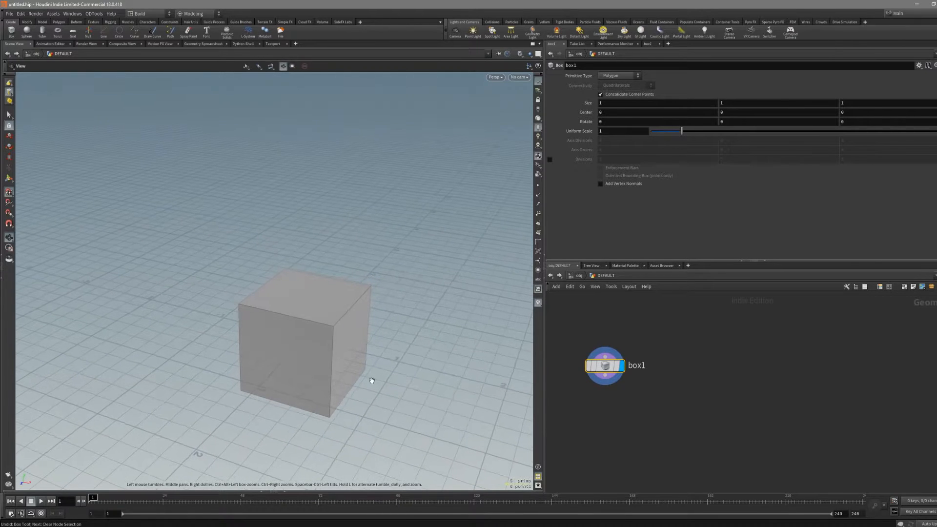
key("u")
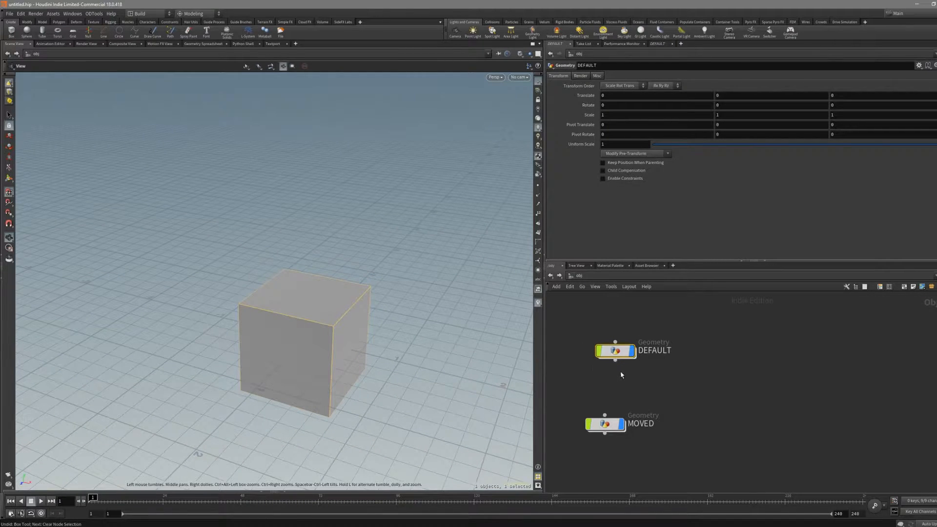
key("Return")
left_click_drag(630, 372, 594, 345)
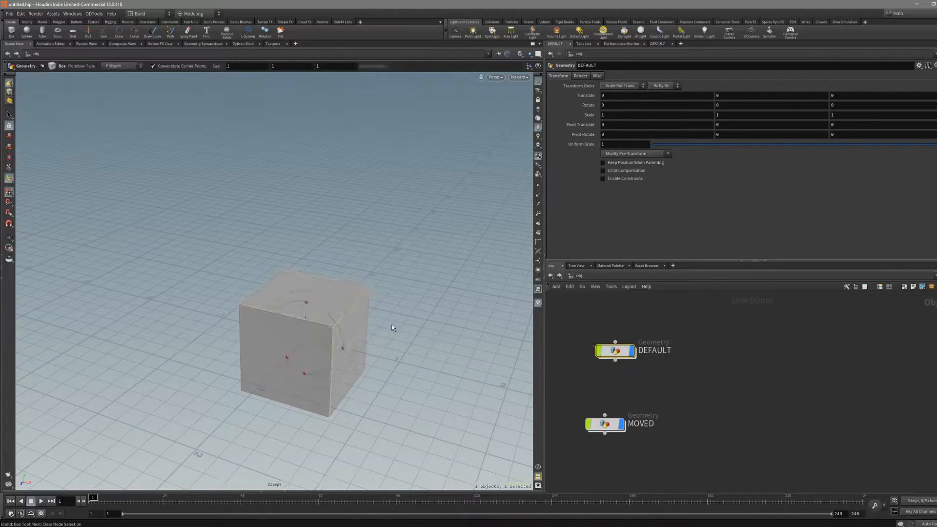
middle_click_drag(445, 367, 450, 359, "alt")
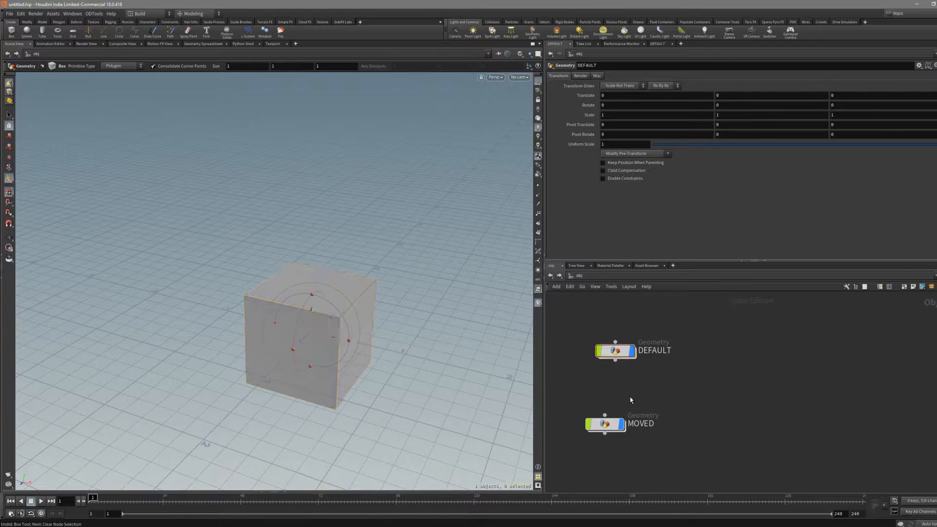
middle_click_drag(619, 402, 615, 381)
left_click(627, 330)
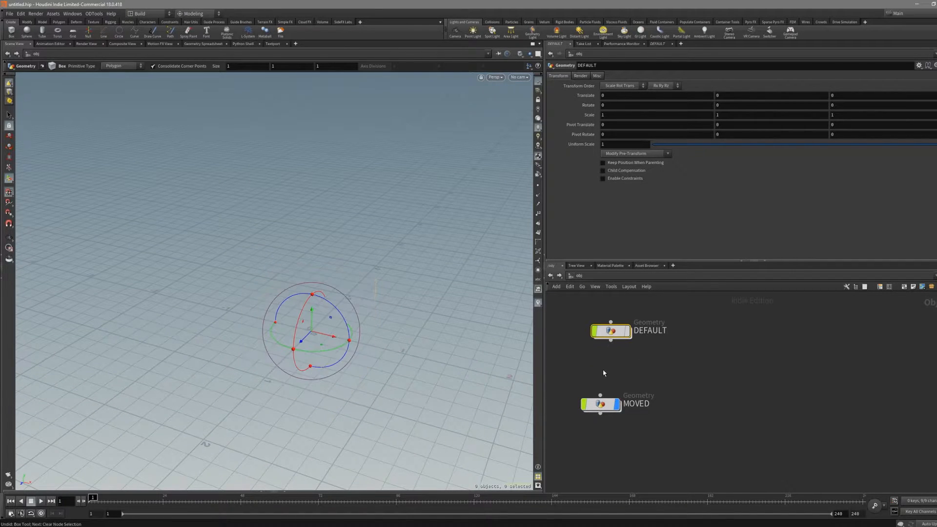
Compare the grid origin inside the MOVED object's network with the object's position at object level.
double_click(613, 405)
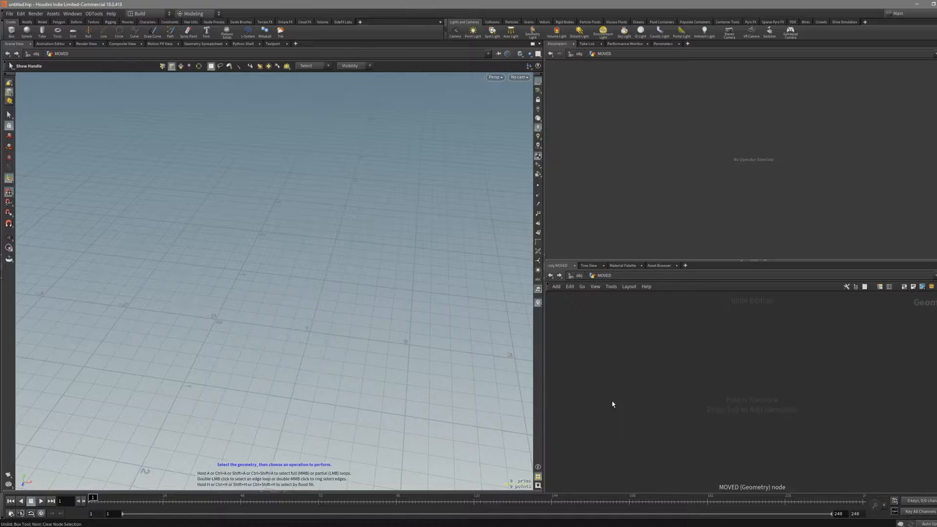
middle_click_drag(306, 323, 287, 373, "alt")
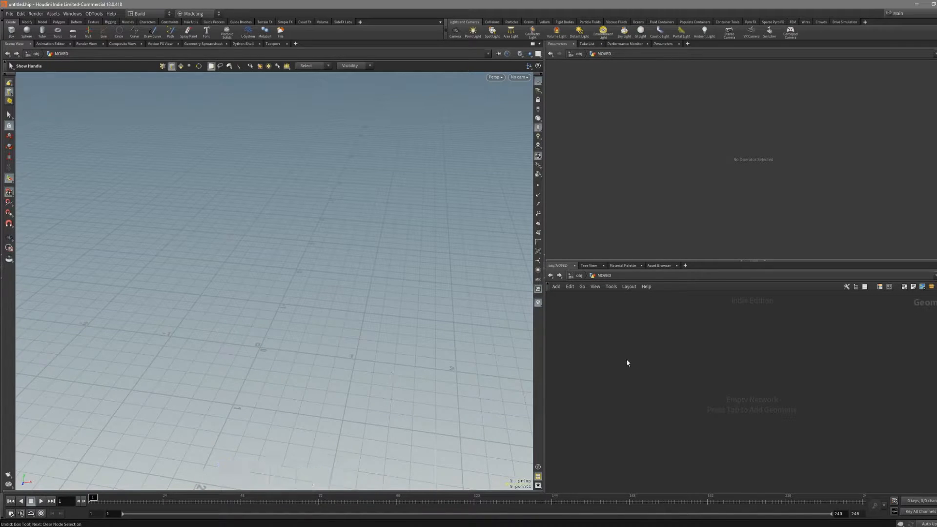
key("u")
middle_click_drag(390, 365, 333, 367, "alt")
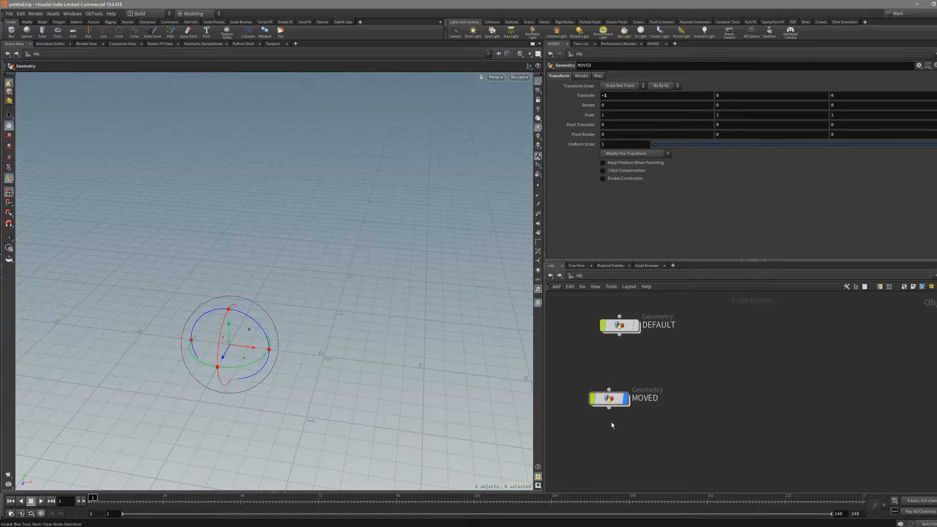
double_click(613, 400)
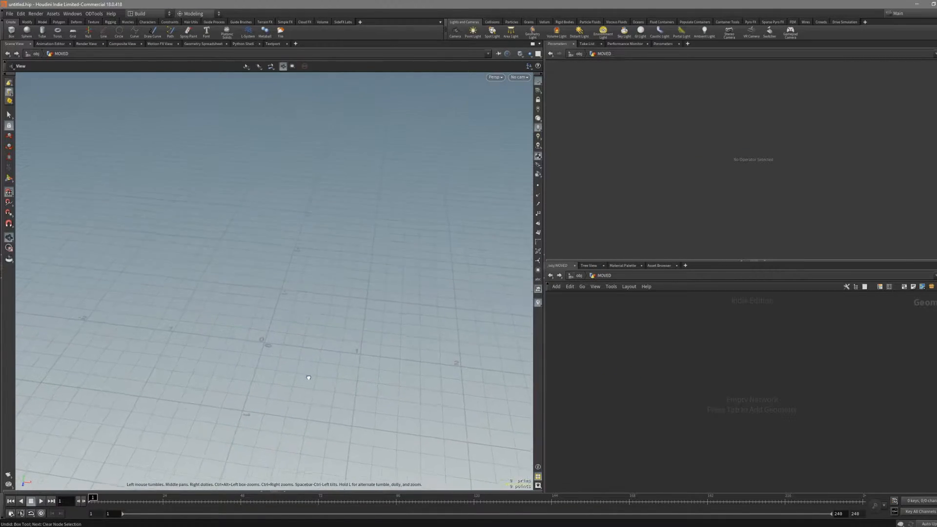
left_click_drag(349, 379, 332, 343)
key("Escape")
left_click_drag(269, 359, 334, 365)
key("u")
Add a Box node inside the MOVED object with its default size.
double_click(605, 399)
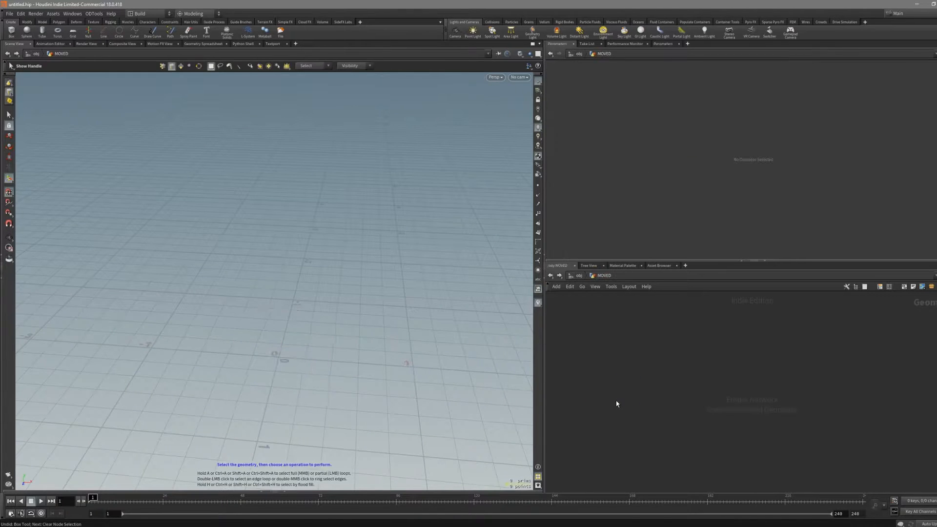
key("Tab")
type("box")
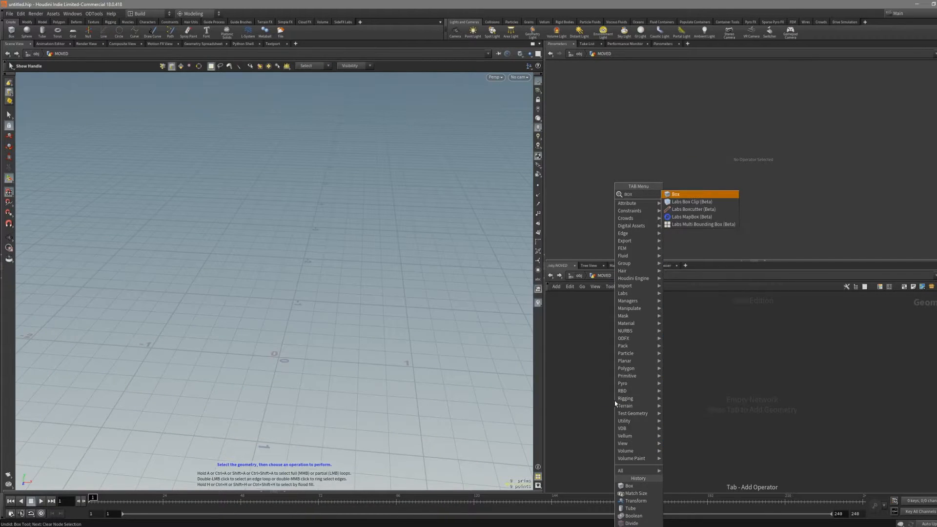
key("Return")
left_click(614, 403)
key("Escape")
left_click_drag(345, 329, 320, 360)
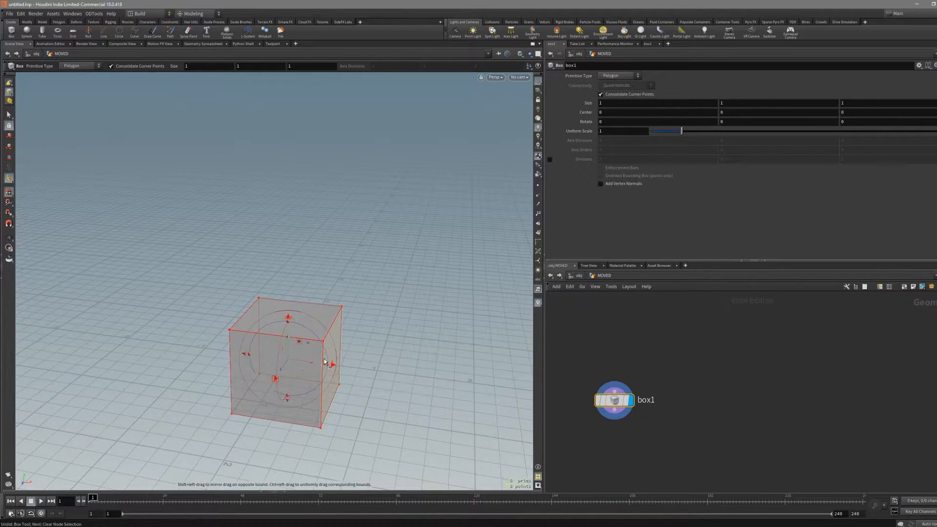
Return to object level and show the DEFAULT object next to the MOVED object.
key("u")
left_click_drag(420, 402, 430, 391, "alt")
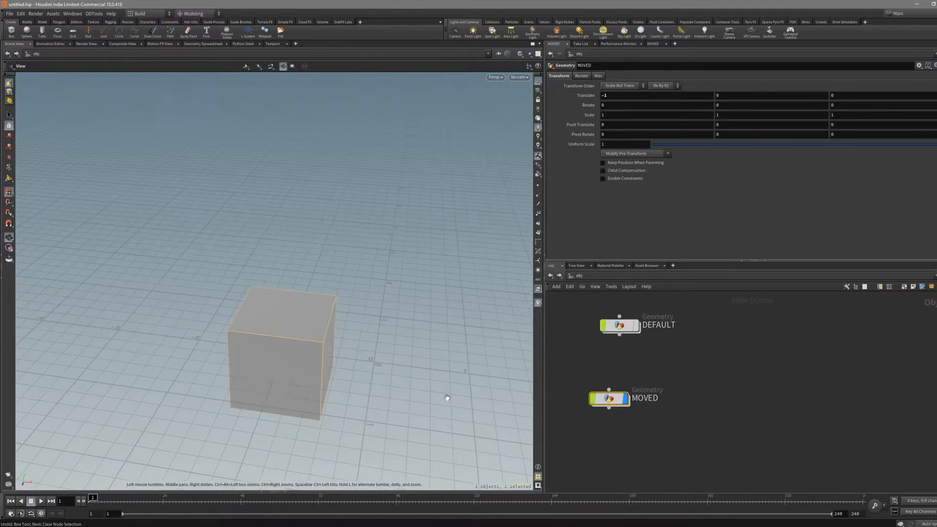
left_click_drag(610, 400, 615, 404)
left_click_drag(339, 381, 286, 374, "alt")
left_click(620, 326)
left_click(636, 326)
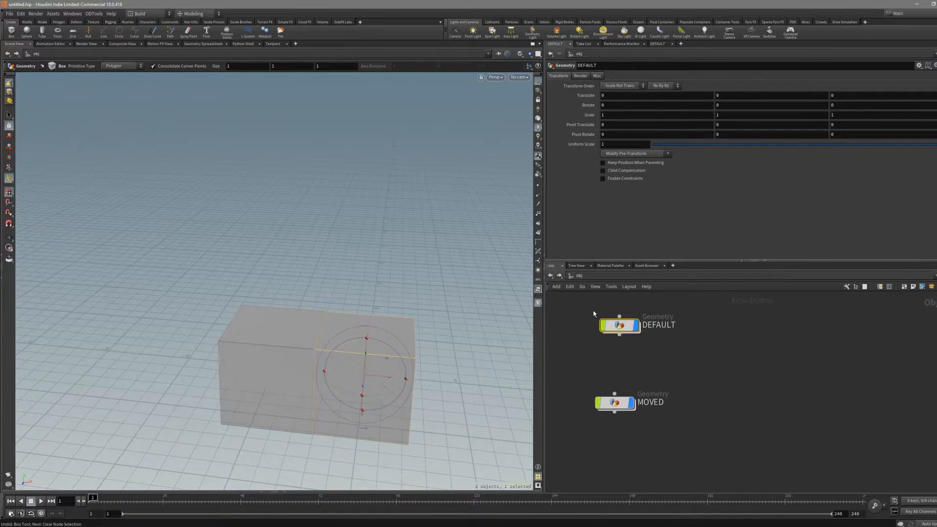
Hide the DEFAULT object again so only the MOVED object is displayed.
left_click(636, 325)
mouse_move(619, 330)
left_mouse_down()
mouse_move(604, 349)
mouse_move(614, 343)
left_mouse_up()
left_click(620, 403)
key("Escape")
key("Return")
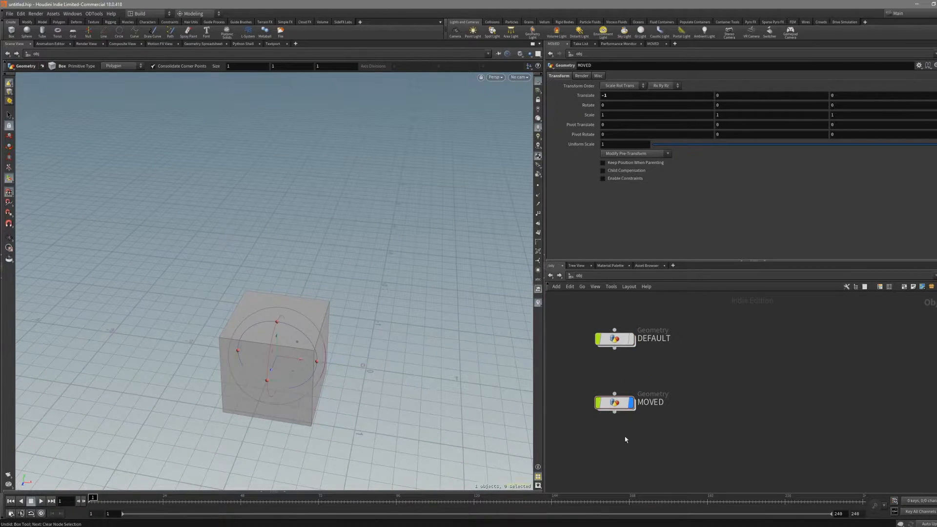
Inspect the box node's parameters inside the MOVED object and return to object level.
left_click(614, 402)
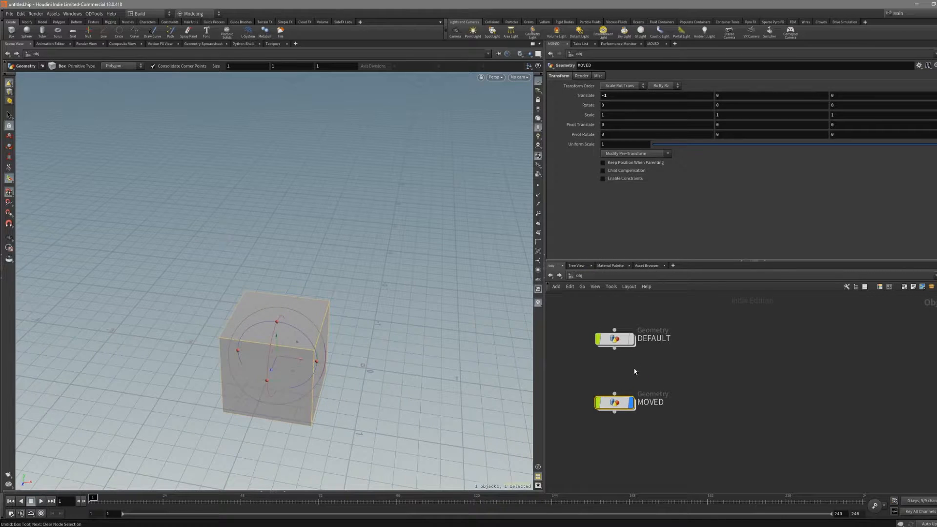
double_click(617, 403)
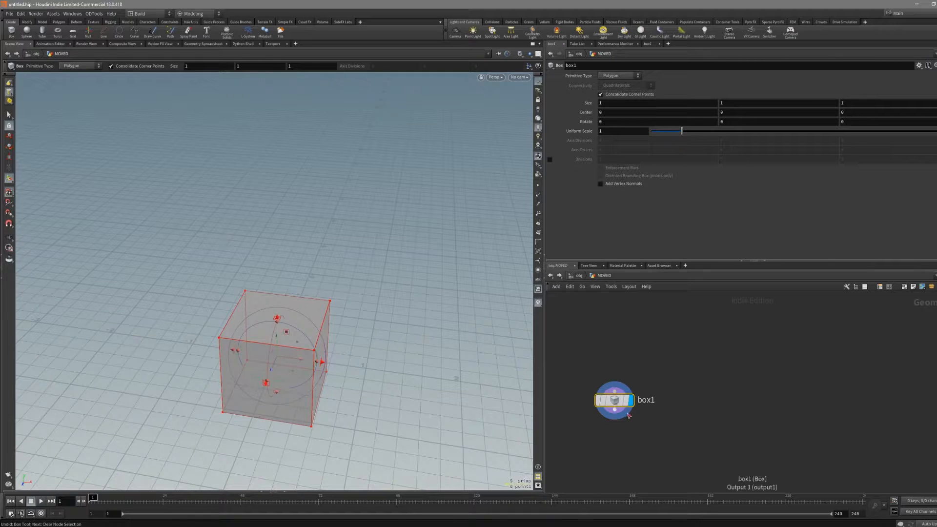
key("u")
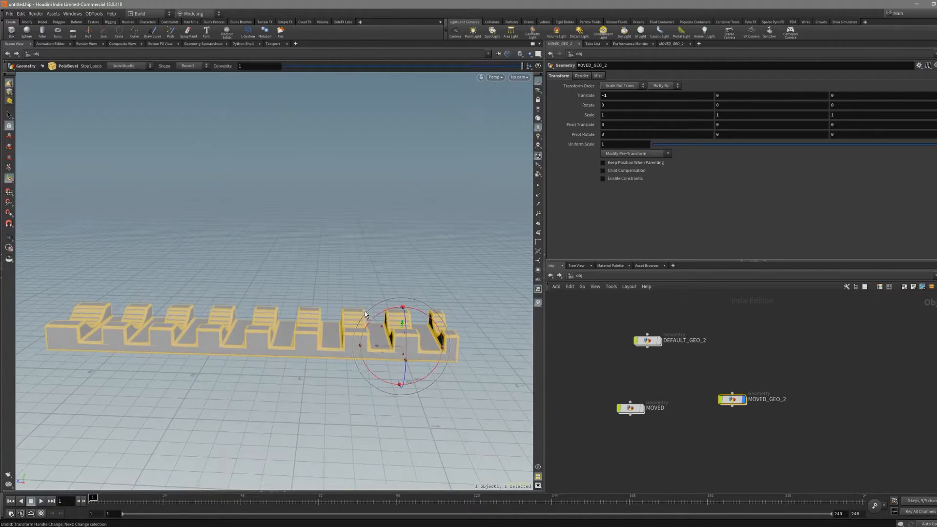
Compare the MOVED_GEO_2 model with the MOVED box by displaying MOVED temporarily.
left_click_drag(365, 311, 295, 341, "alt")
middle_click_drag(294, 342, 323, 352, "alt")
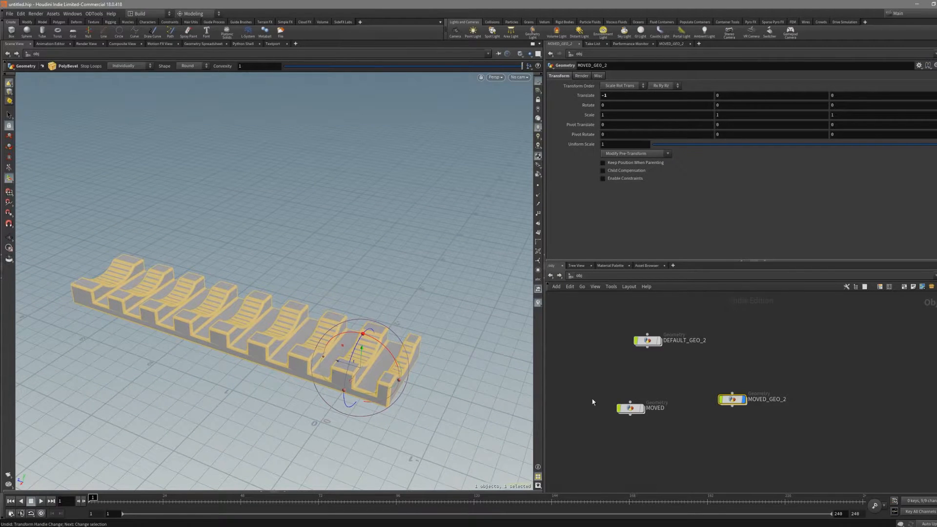
left_click_drag(341, 362, 367, 371, "alt")
middle_click_drag(367, 371, 376, 363, "alt")
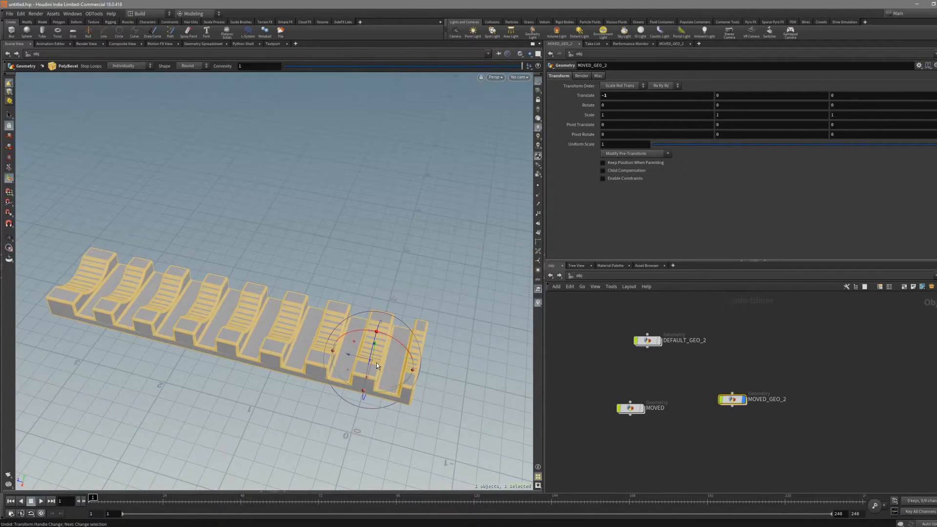
left_click(642, 409)
left_click_drag(409, 379, 310, 356, "alt")
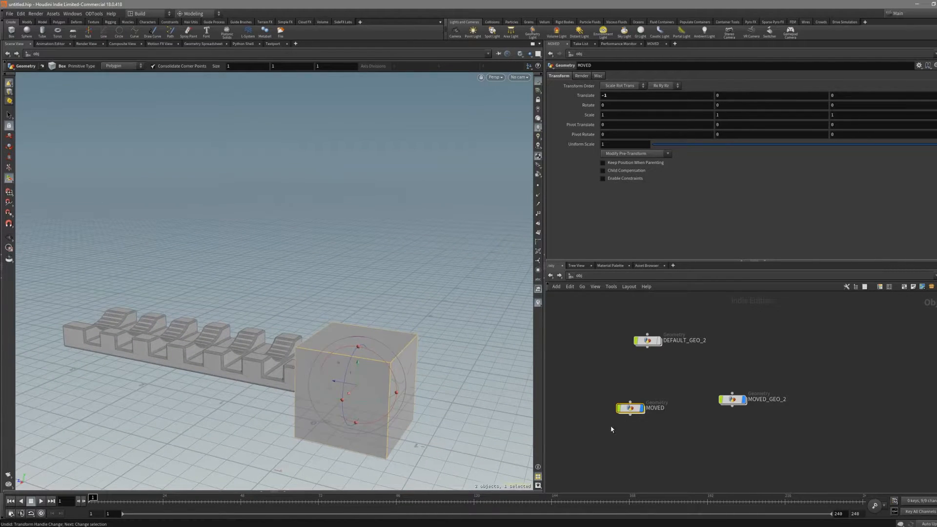
left_click(643, 409)
Examine the placement of MOVED_GEO_2 relative to the origin in the top view and return to the perspective view.
left_click(732, 400)
left_click_drag(373, 383, 335, 422, "alt")
left_click(430, 395)
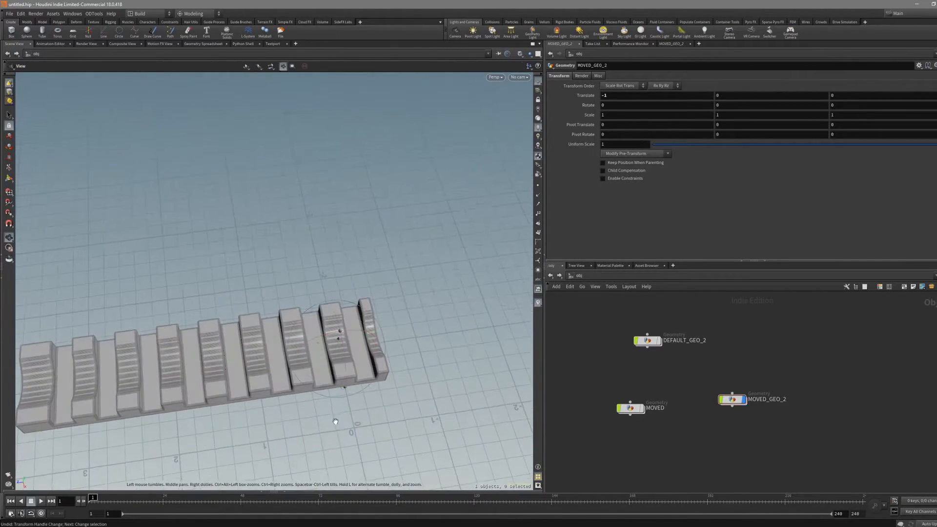
key("space+2")
right_click_drag(389, 414, 233, 405, "alt")
right_click_drag(403, 406, 357, 433, "alt")
middle_click_drag(357, 432, 330, 338, "alt")
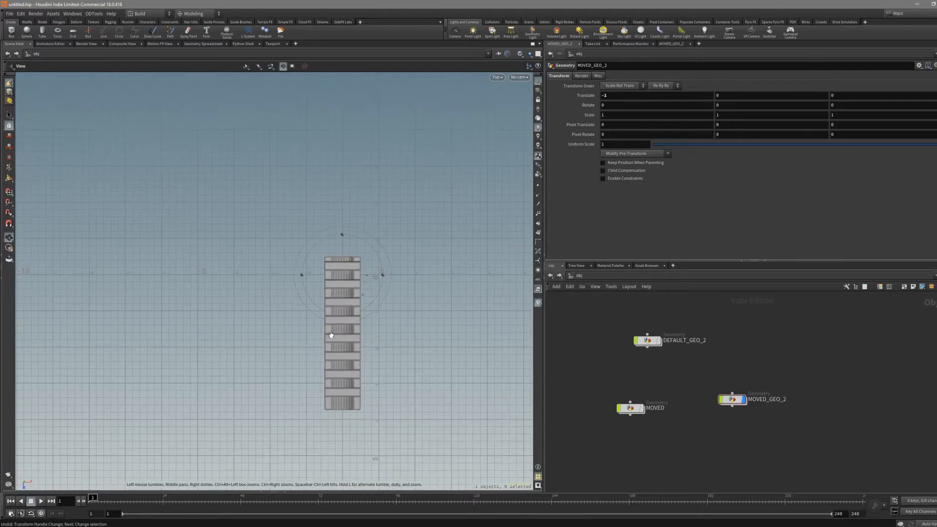
left_click_drag(381, 262, 289, 318)
key("ctrl+z")
key("space+1")
key("space+2")
key("space+1")
Examine the polybevel1 model inside MOVED_GEO_2 in shaded view and compare it with the model at object level.
double_click(732, 400)
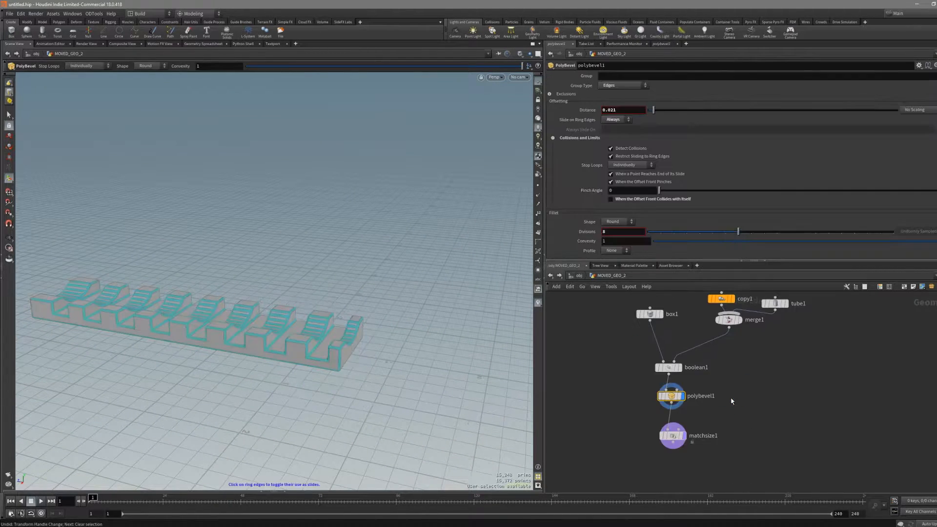
middle_click_drag(422, 373, 443, 382, "alt")
key("s")
key("shift+w")
left_click_drag(443, 383, 435, 405, "alt")
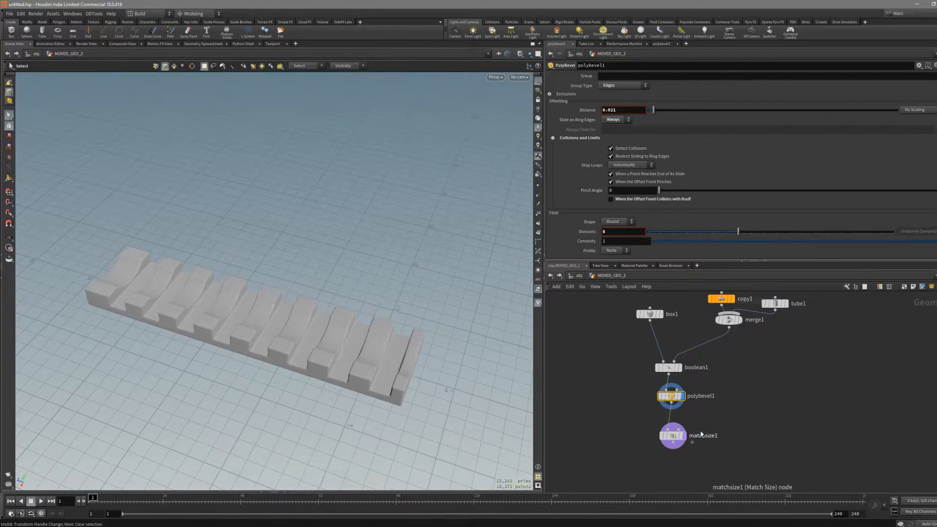
key("u")
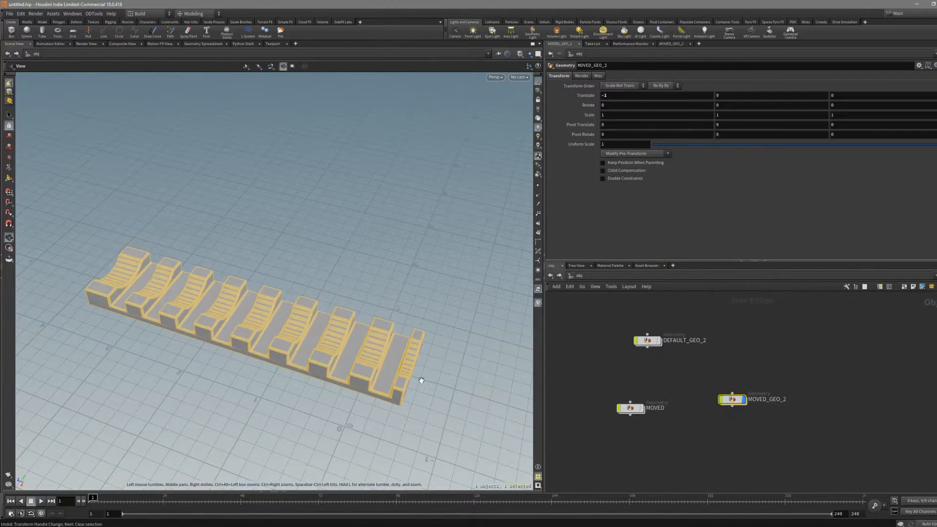
key("Return")
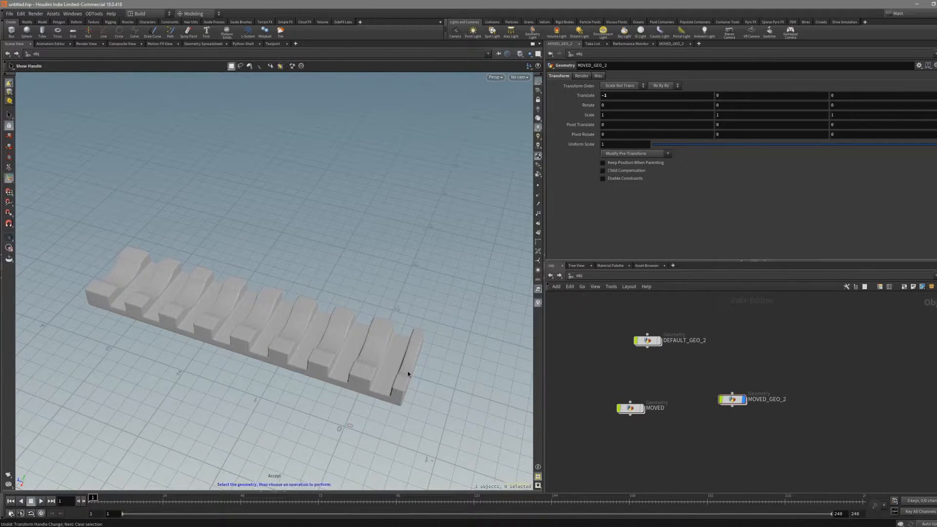
left_click_drag(747, 375, 720, 418)
left_click_drag(346, 369, 360, 341, "alt")
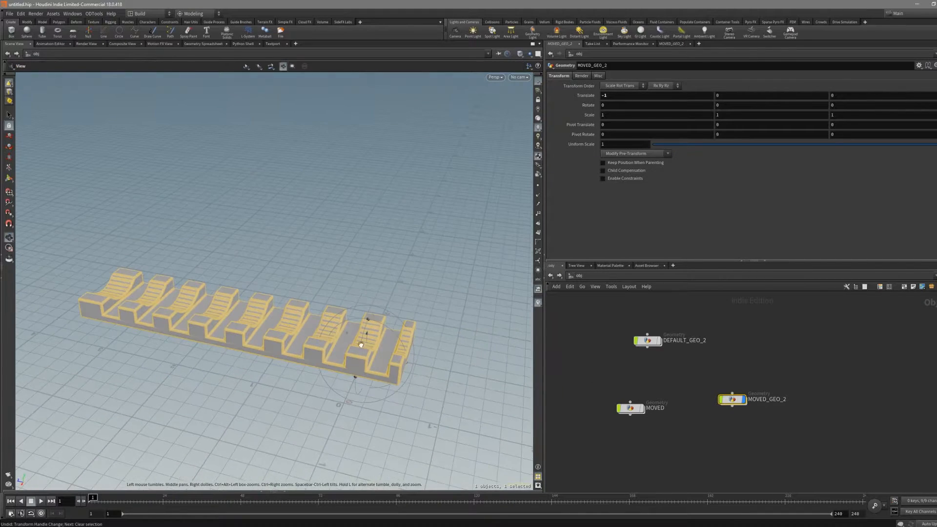
Enter MOVED_GEO_2 and display the output of the matchsize1 node in shaded view.
key("i")
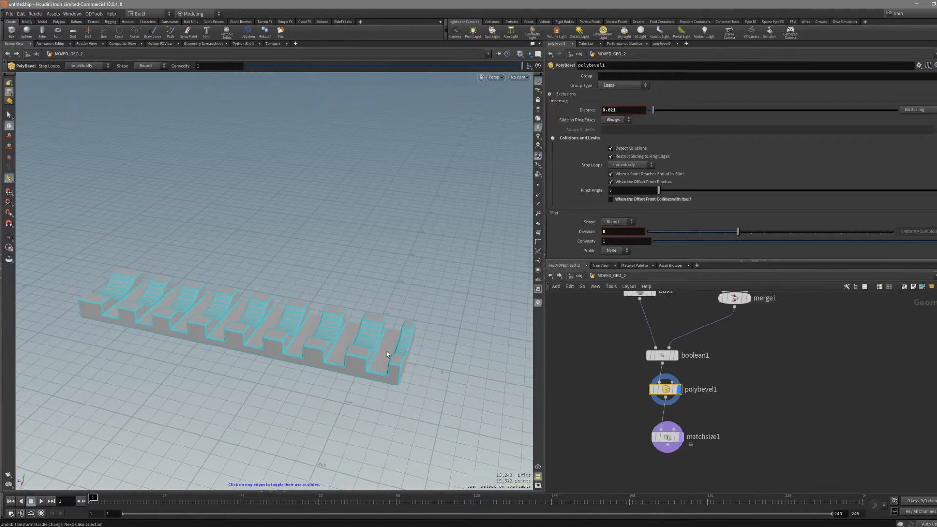
key("Escape")
key("s")
left_click(680, 438)
key("Escape")
mouse_move(391, 364)
left_mouse_down()
mouse_move(354, 368)
mouse_move(339, 387)
mouse_move(457, 393)
left_mouse_up()
key("shift+w")
key("shift+w")
key("s")
scroll(719, 459, "up", 2)
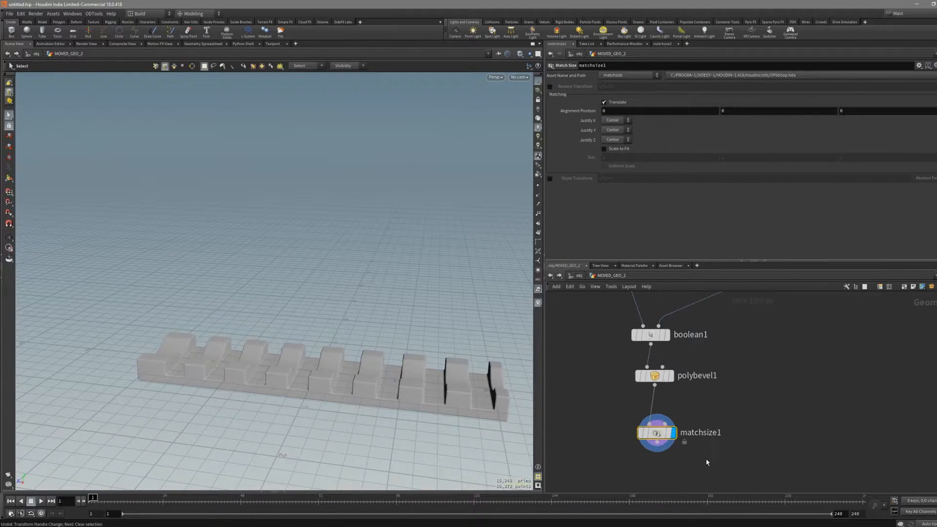
Make room above matchsize1 and insert a Transform node between polybevel1 and matchsize1.
left_click_drag(662, 441, 657, 454)
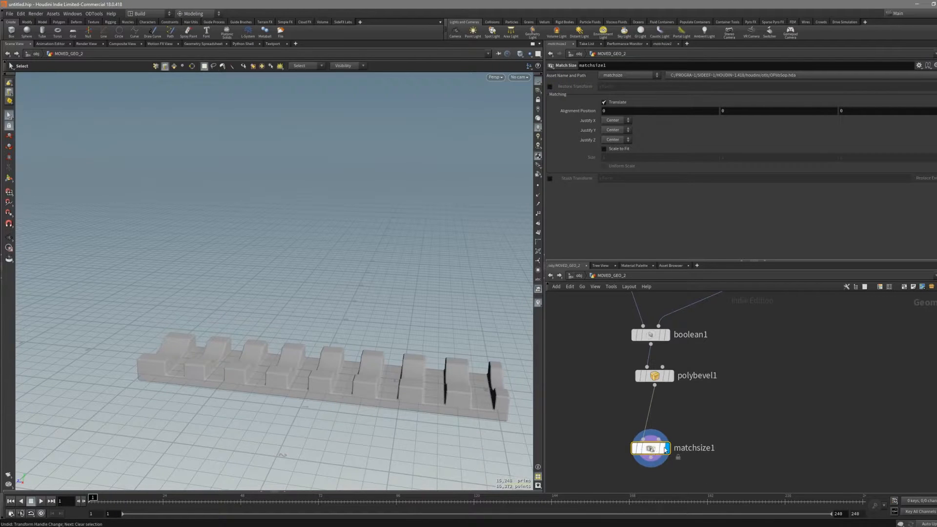
middle_click_drag(727, 447, 729, 420)
left_click_drag(651, 421, 671, 458)
key("Tab")
type("TRAS")
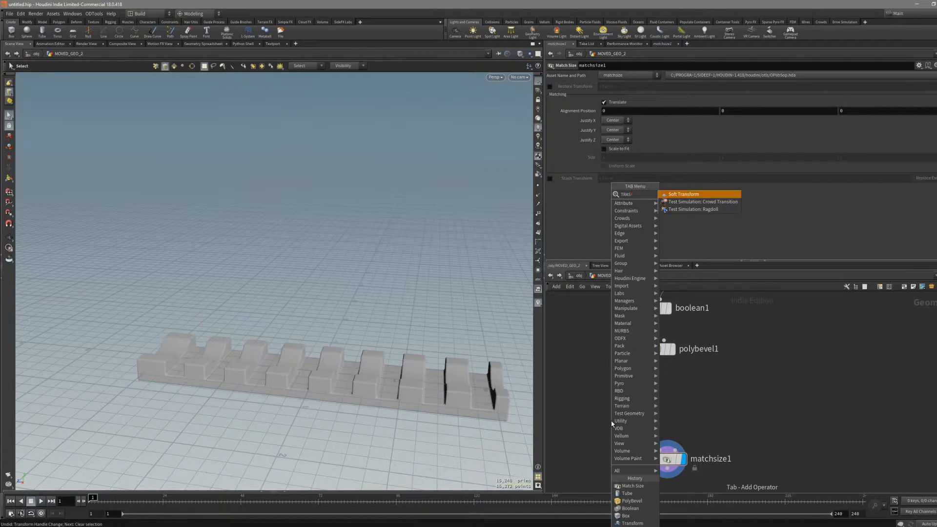
key("BackSpace")
type("NSF")
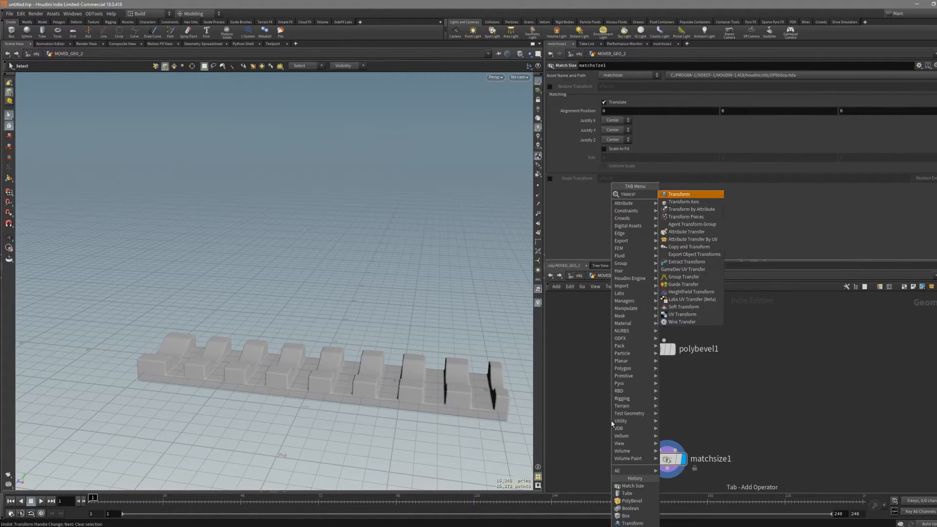
key("Return")
left_click(630, 394)
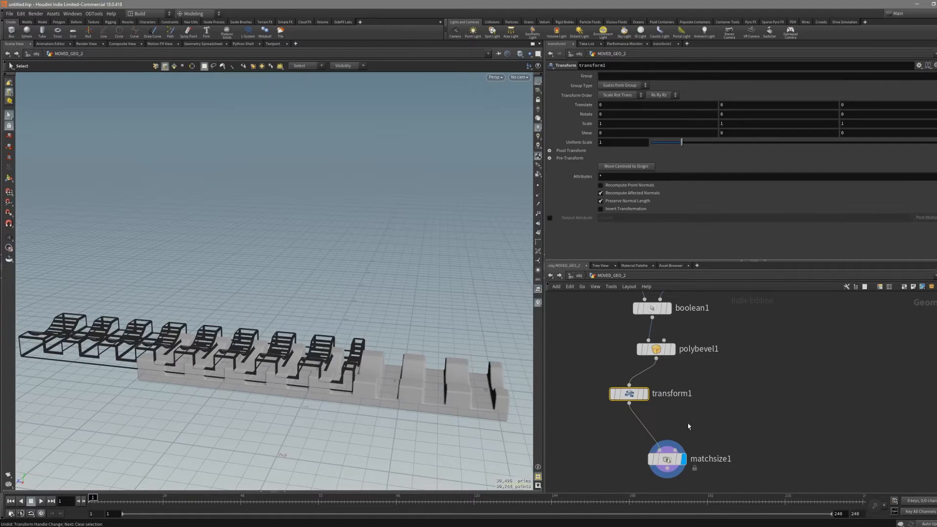
Move the geometry's centroid to the origin with transform1 and display that node without matchsize1 connected.
left_click(626, 167)
key("Escape")
middle_click_drag(338, 315, 329, 320, "alt")
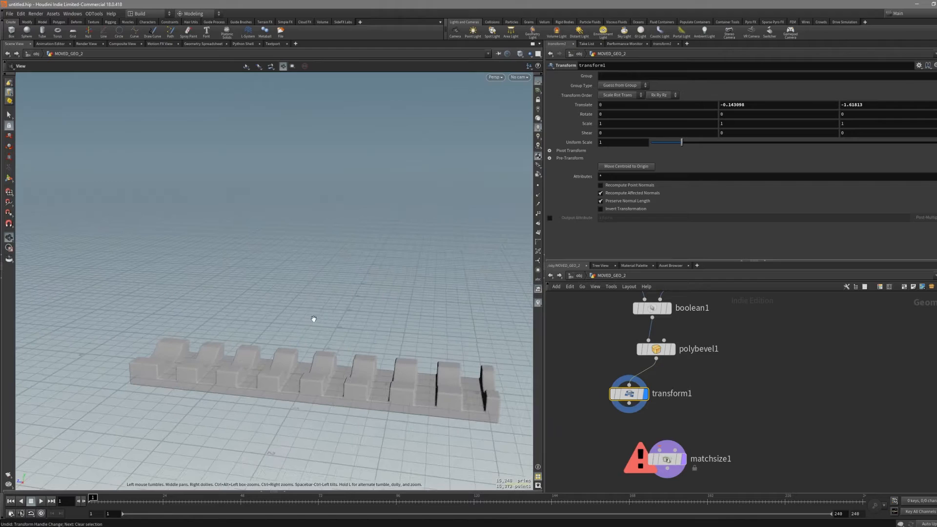
scroll(723, 394, "down", 2)
middle_click_drag(717, 397, 693, 402)
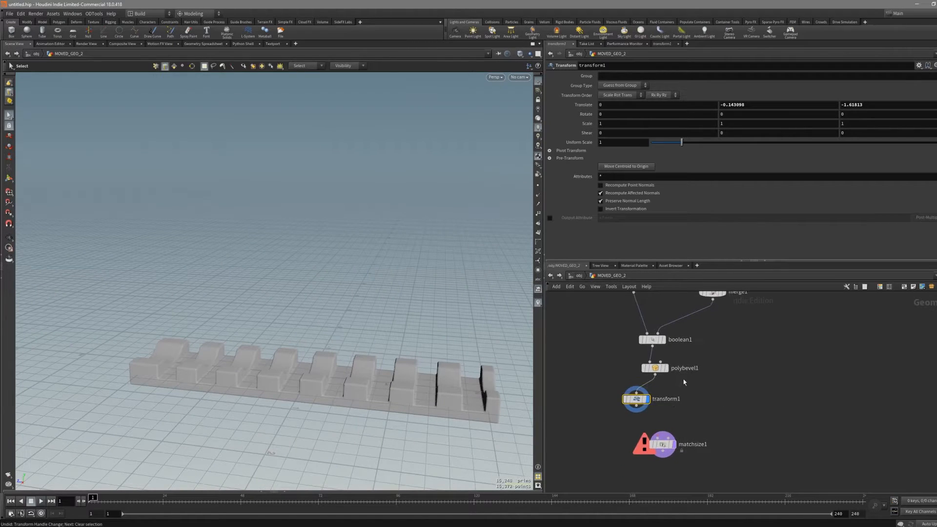
Raise all primitives of the polybevel1 geometry by about 0.36 in Y, using an Edit node placed before transform1.
left_click(655, 369)
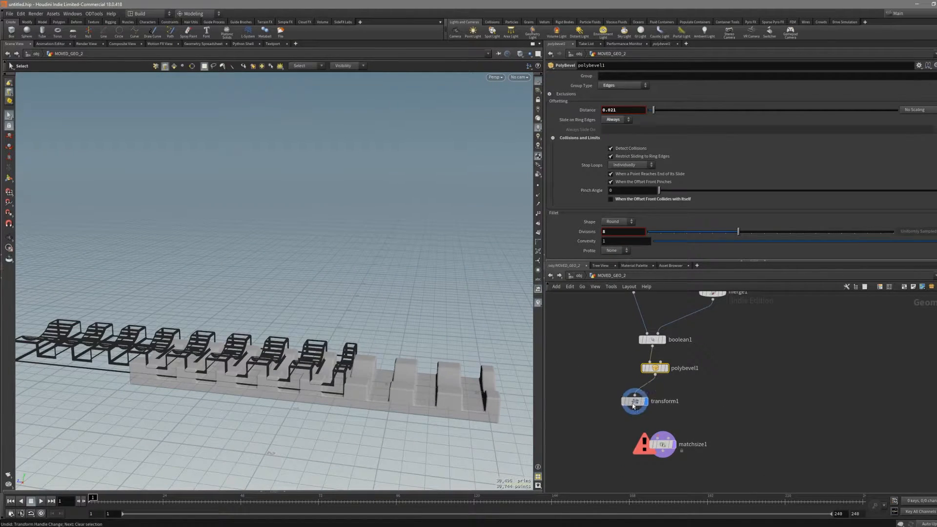
left_click_drag(636, 400, 599, 420)
left_click(671, 395)
key("Tab")
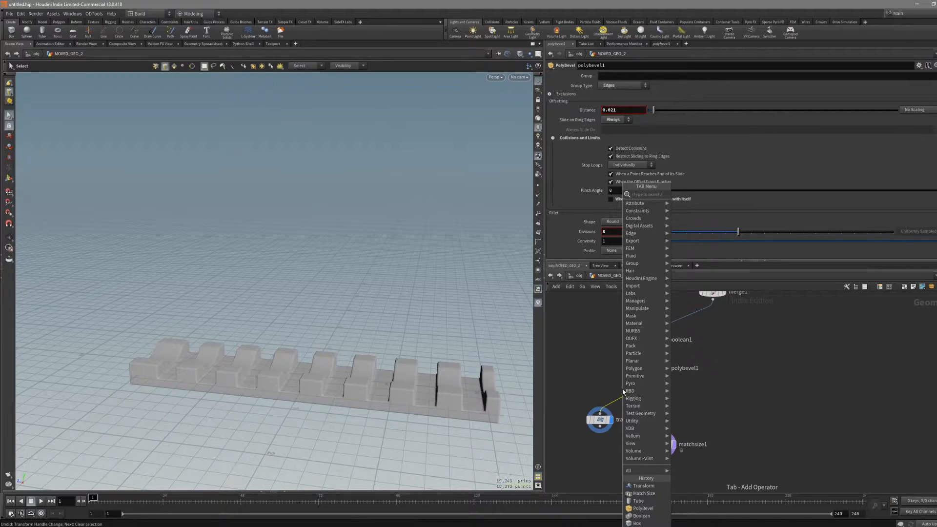
left_click(399, 388)
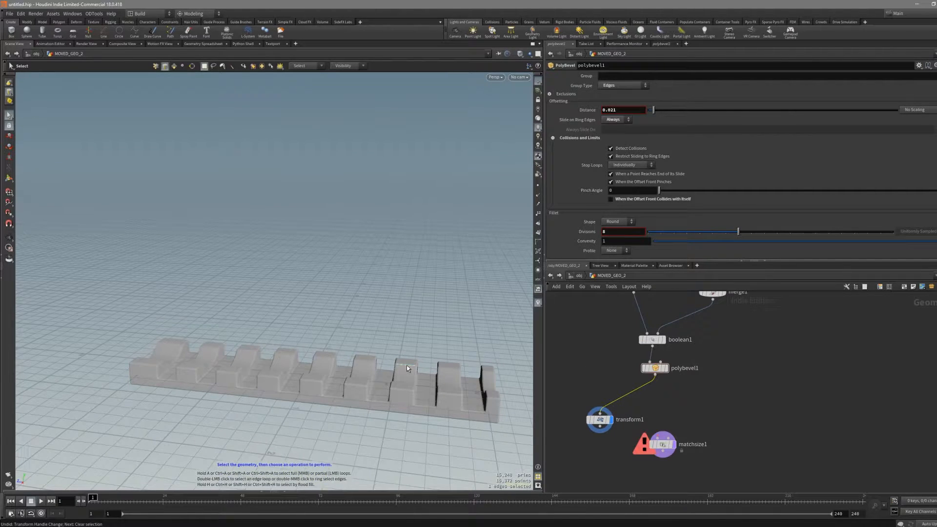
key("4")
left_click(664, 368)
key("n")
key("t")
left_click_drag(185, 335, 184, 307)
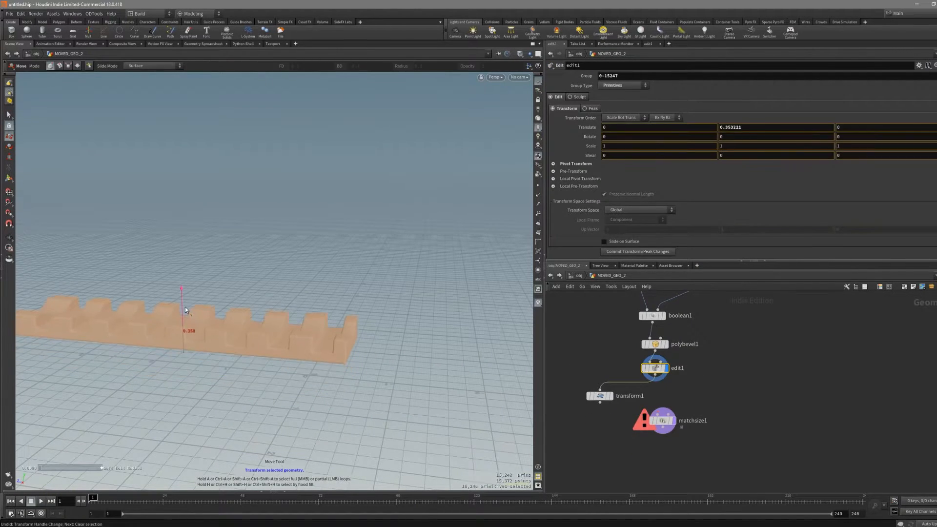
Display transform1 and move the raised geometry's centroid to the origin again.
left_click(599, 396)
left_click(611, 396)
left_click_drag(385, 361, 407, 362, "alt")
left_click_drag(670, 428, 666, 462)
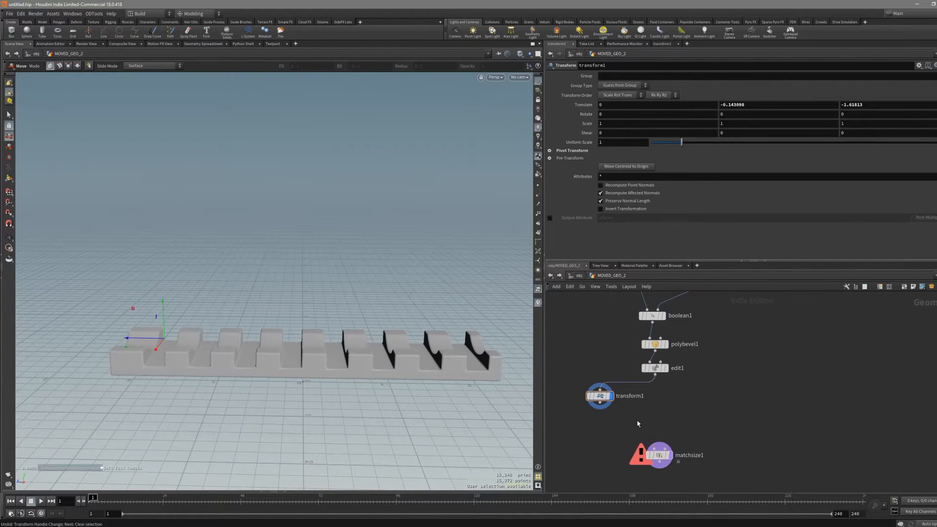
left_click(631, 167)
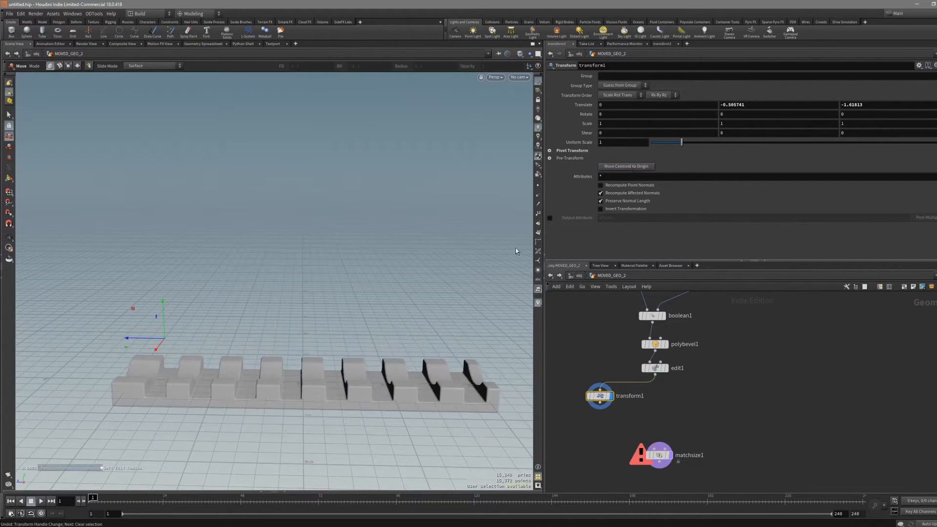
Delete the edit1 and transform1 nodes.
left_click(658, 366)
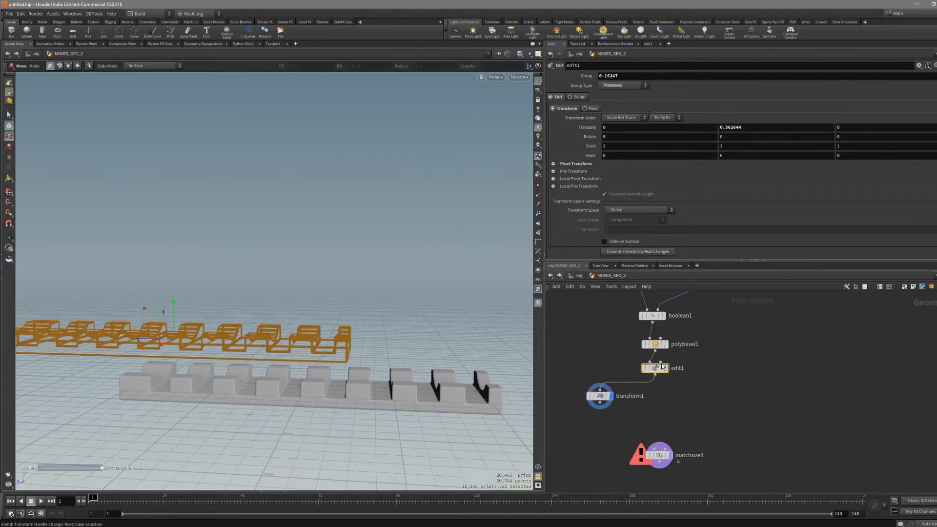
left_click(665, 369)
key("Delete")
left_click(599, 395)
key("Delete")
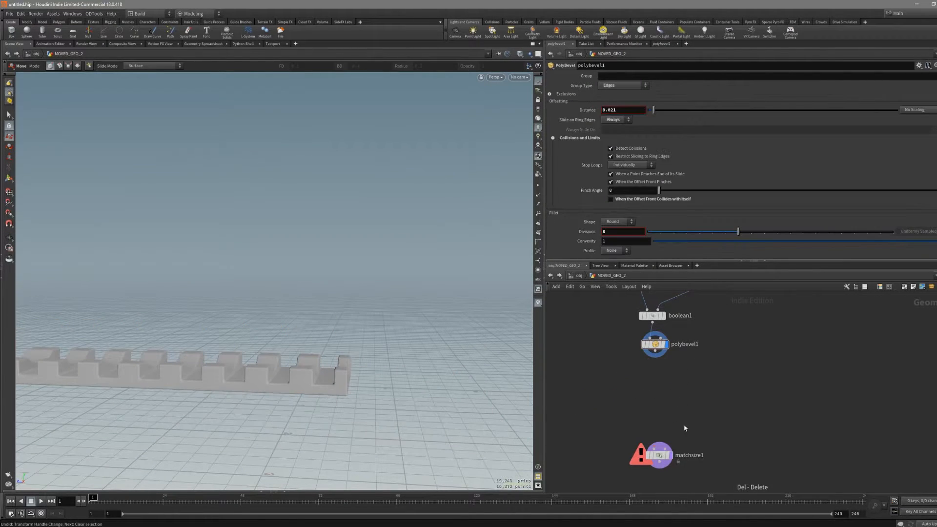
Reconnect matchsize1 below polybevel1 and display its output.
left_click_drag(662, 456, 658, 435)
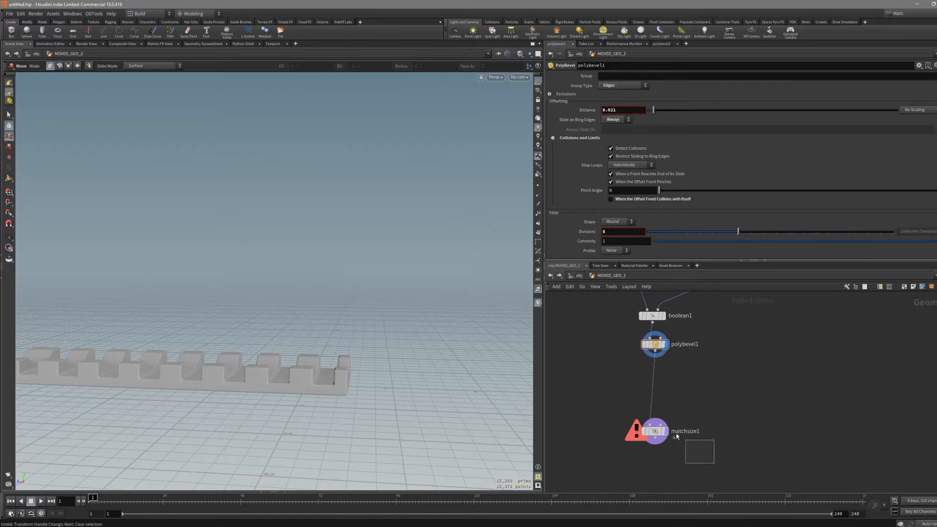
left_click(655, 431)
left_click(664, 431)
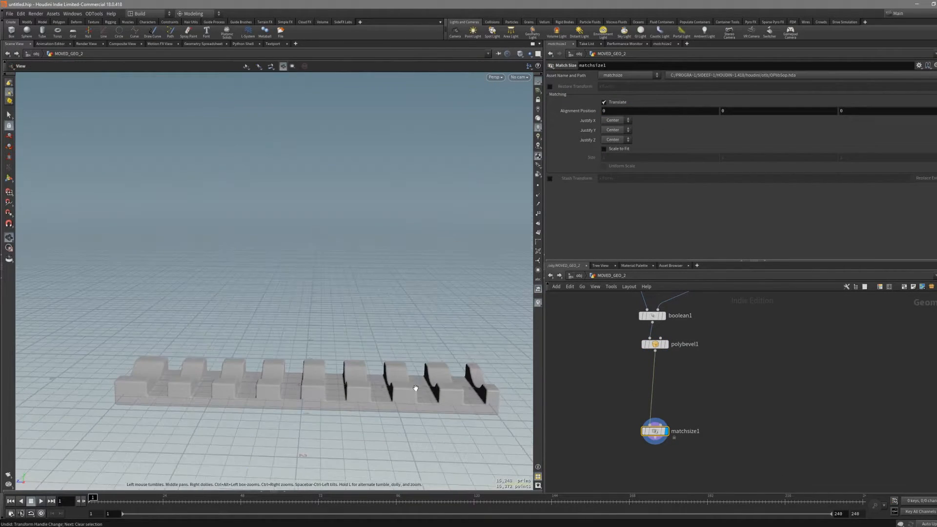
Extrude the top face of the third tooth upward by about 0.25 in the left view, using PolyExtrude.
key("space+4")
middle_click_drag(692, 394, 674, 424)
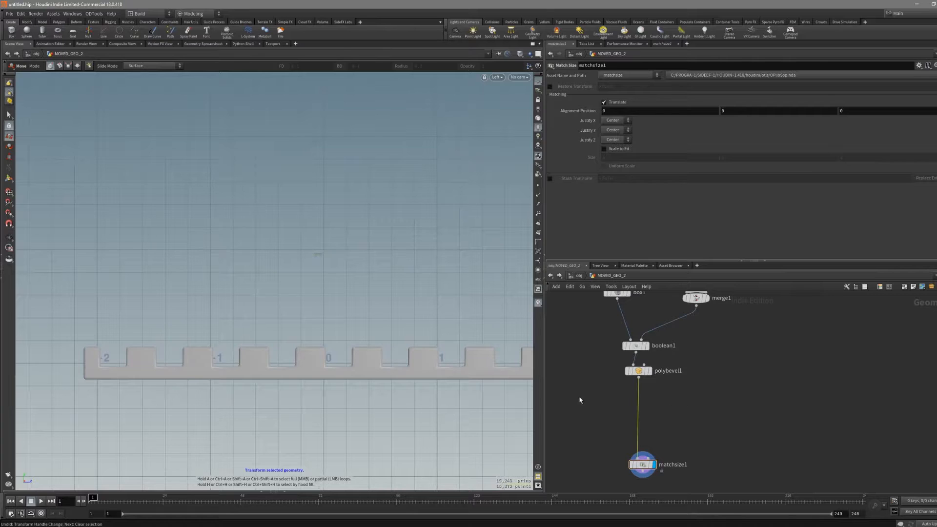
key("s")
key("space+1")
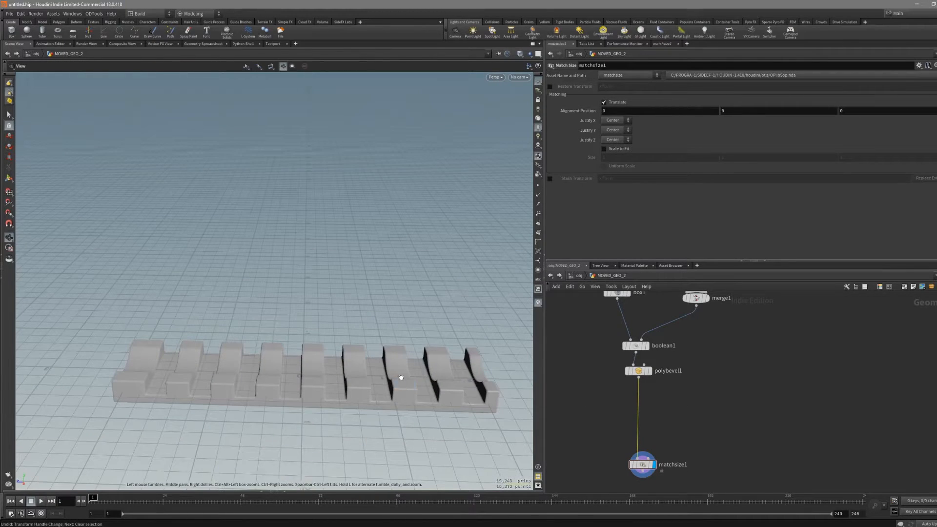
left_click(418, 377)
key("space+4")
key("c")
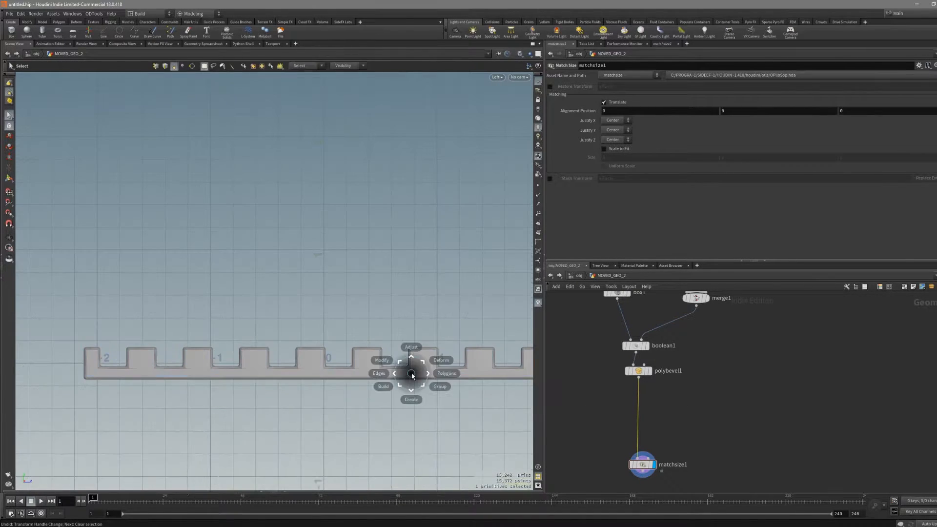
left_click(461, 377)
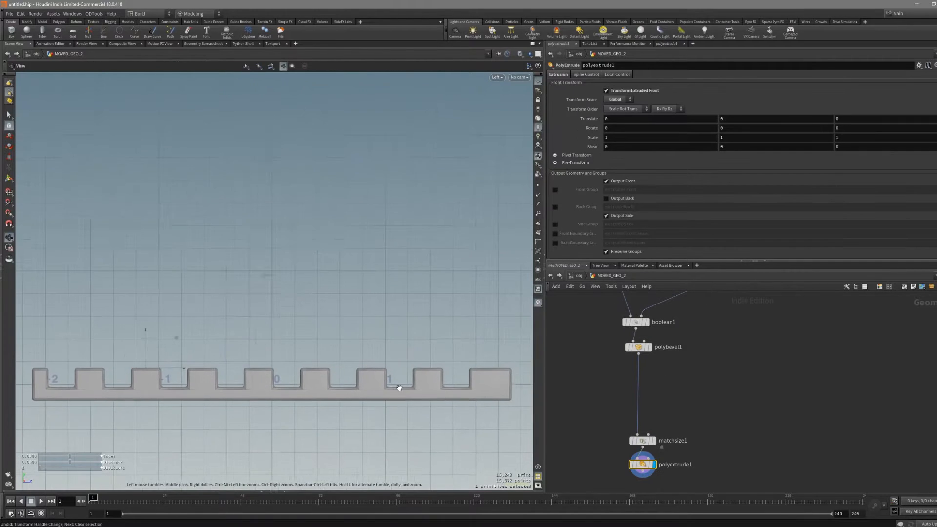
left_click_drag(194, 350, 195, 321)
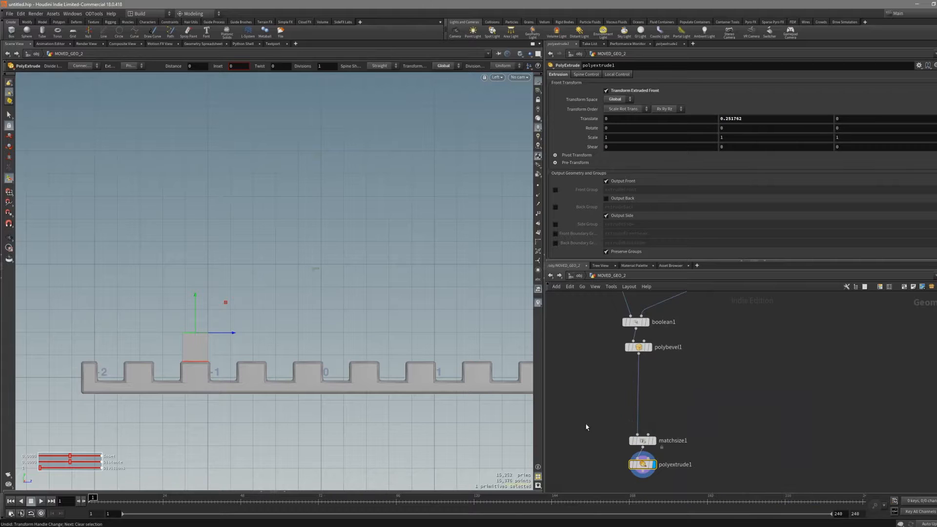
Move polyextrude1 between polybevel1 and matchsize1 and display the matchsize1 output.
left_click_drag(643, 463, 643, 394)
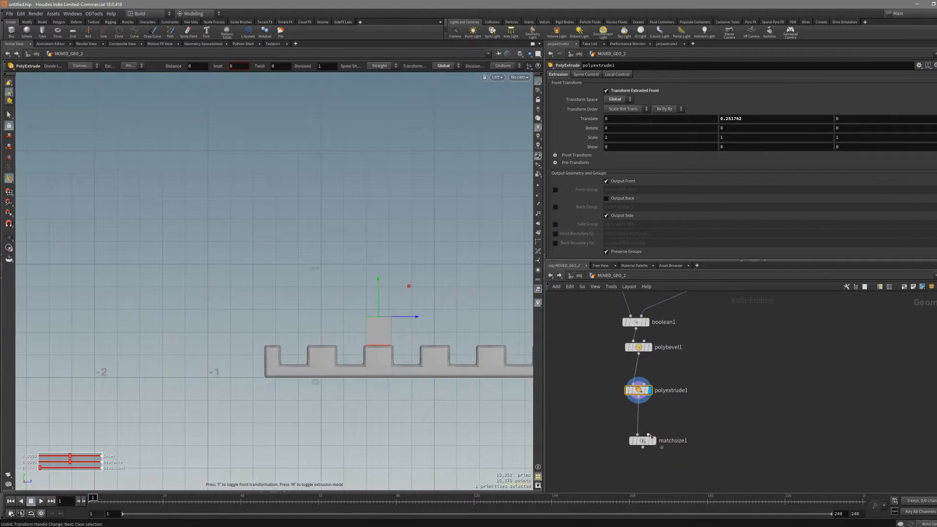
left_click(672, 440)
key("r")
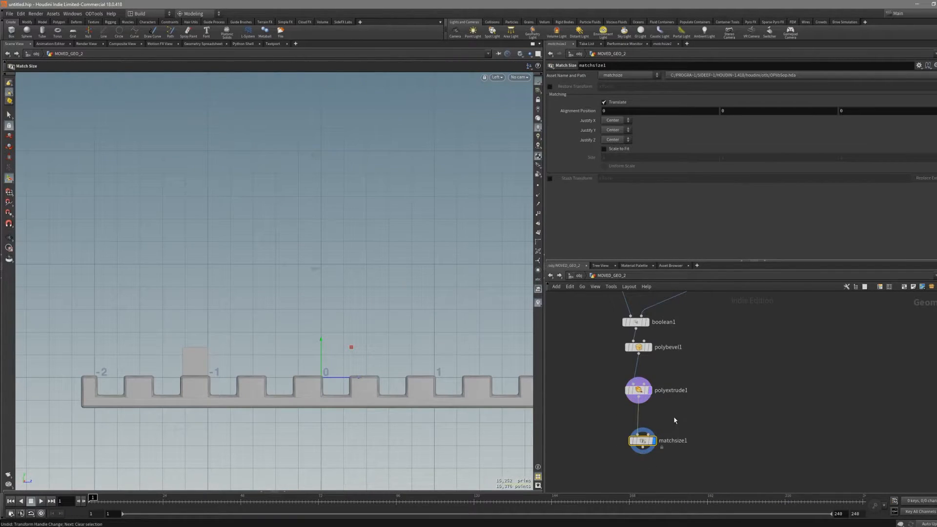
Vary the polyextrude1 height up and down with matchsize1 displayed, ending at a Y translate of about 0.57.
left_click(633, 389)
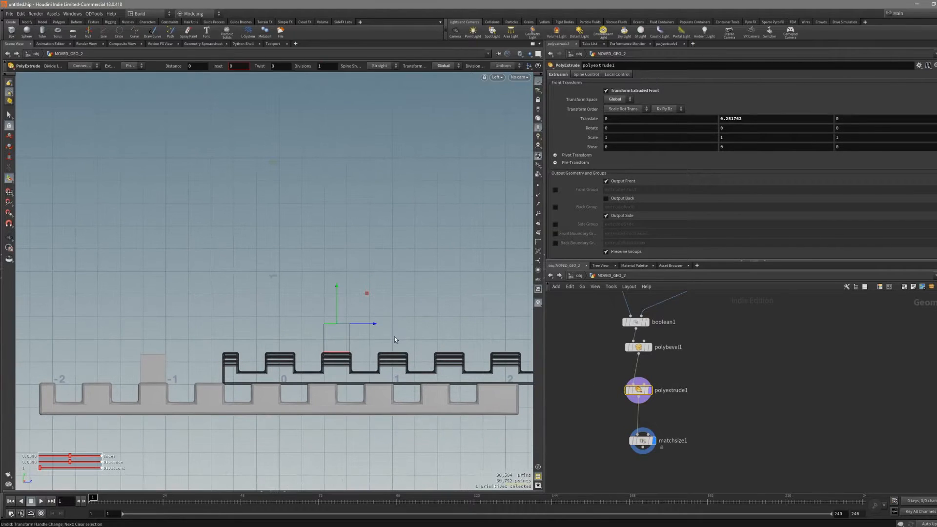
left_click_drag(334, 314, 341, 221)
middle_click_drag(336, 328, 388, 264, "alt")
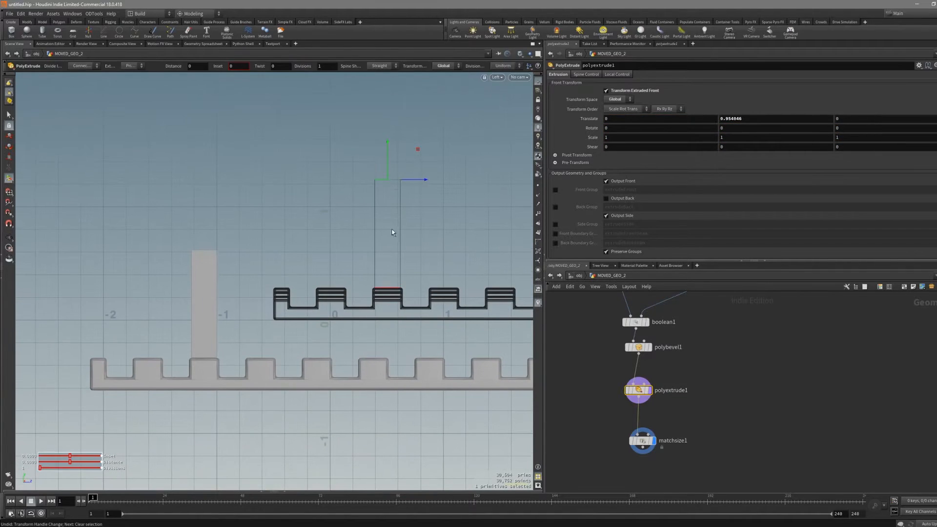
left_click_drag(388, 170, 389, 268)
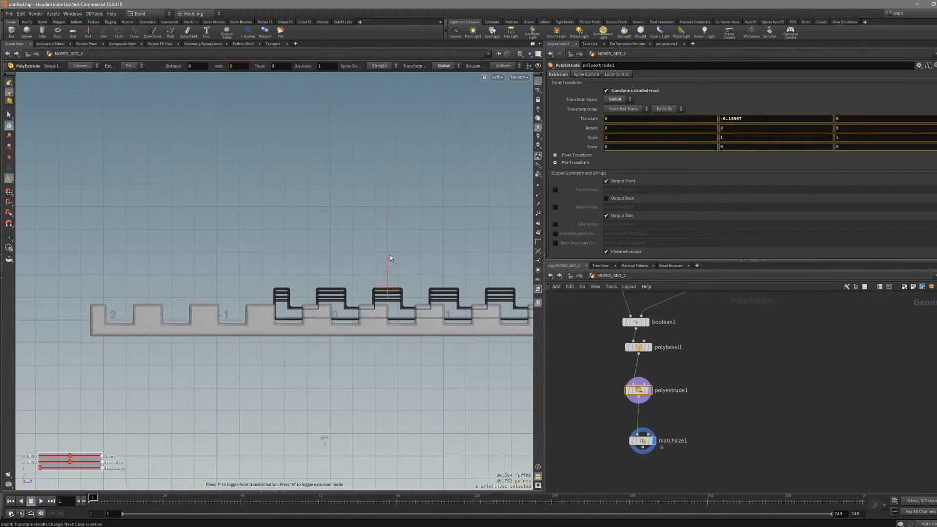
mouse_move(393, 215)
left_mouse_down()
mouse_move(403, 180)
mouse_move(394, 207)
left_mouse_up()
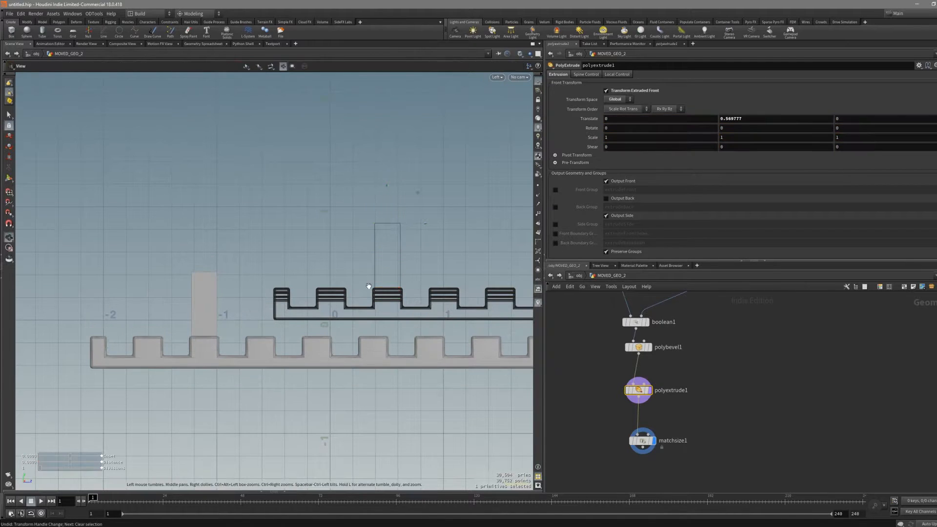
Return to the perspective view and delete the polyextrude1 node.
key("space+1")
left_click_drag(369, 288, 354, 353, "alt")
key("Delete")
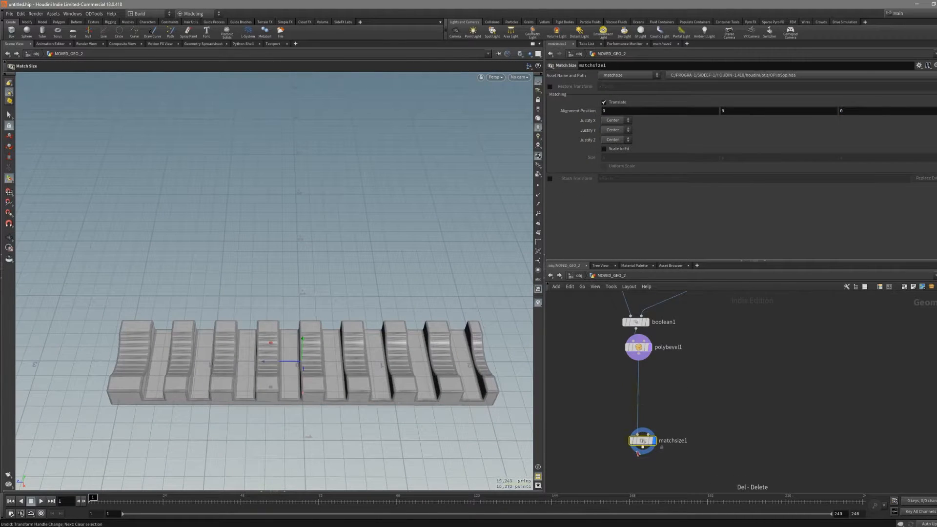
Return to object level and rotate MOVED_GEO_2 by -90 degrees about Y in the top view.
left_click_drag(490, 414, 359, 358)
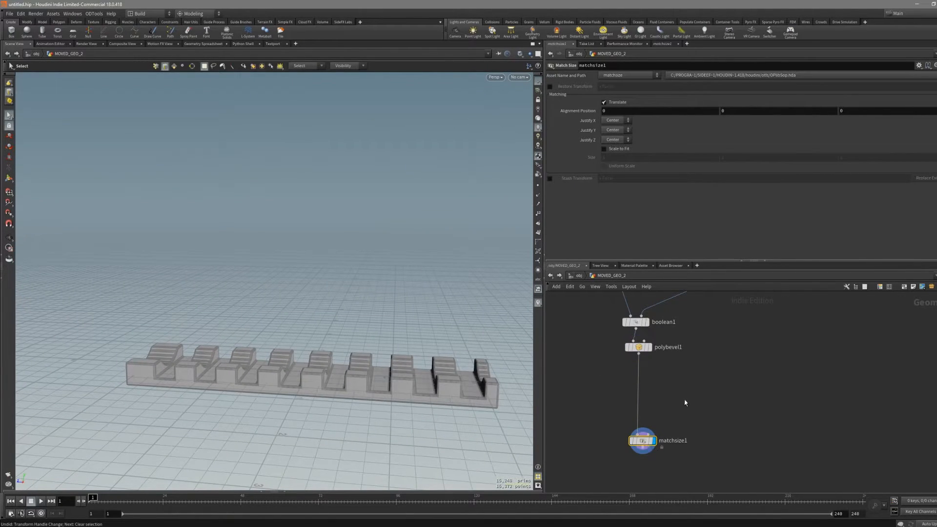
left_click(575, 277)
key("Return")
mouse_move(367, 370)
left_mouse_down("alt")
mouse_move(367, 398)
mouse_move(368, 371)
mouse_move(380, 357)
left_mouse_up("alt")
key("space+2")
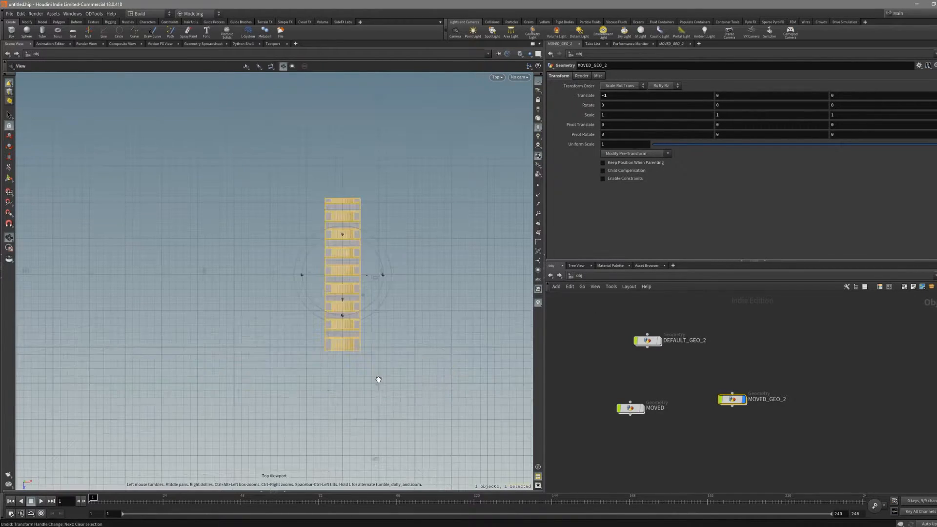
left_click_drag(370, 250, 370, 316)
key("Escape")
key("space+1")
key("space+4")
scroll(361, 325, "down", 1)
key("ctrl+z")
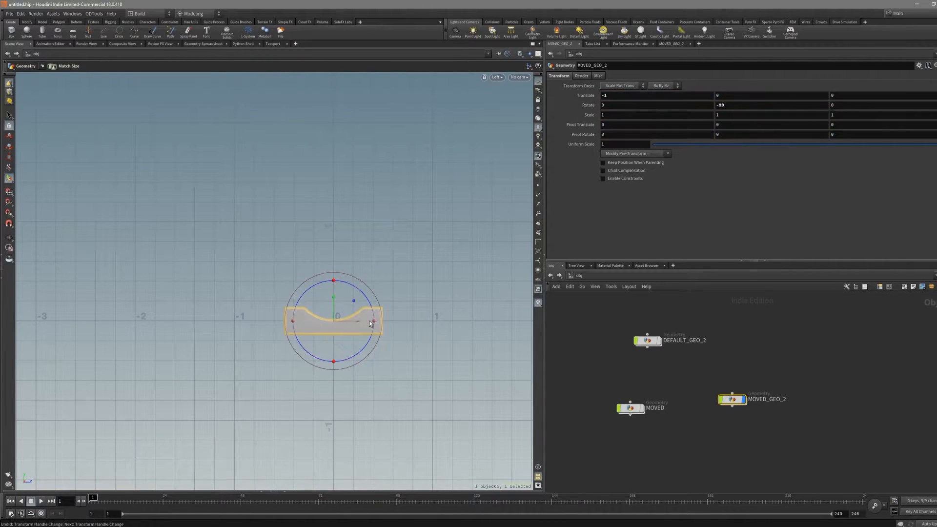
key("space+3")
left_click_drag(319, 331, 408, 359)
key("ctrl+z")
key("Escape")
key("space+1")
Tilt and move MOVED_GEO_2 to Translate -0.393158, 1.81206, 0.858204 and Rotate 90, -45, -135, working from the front view.
key("r")
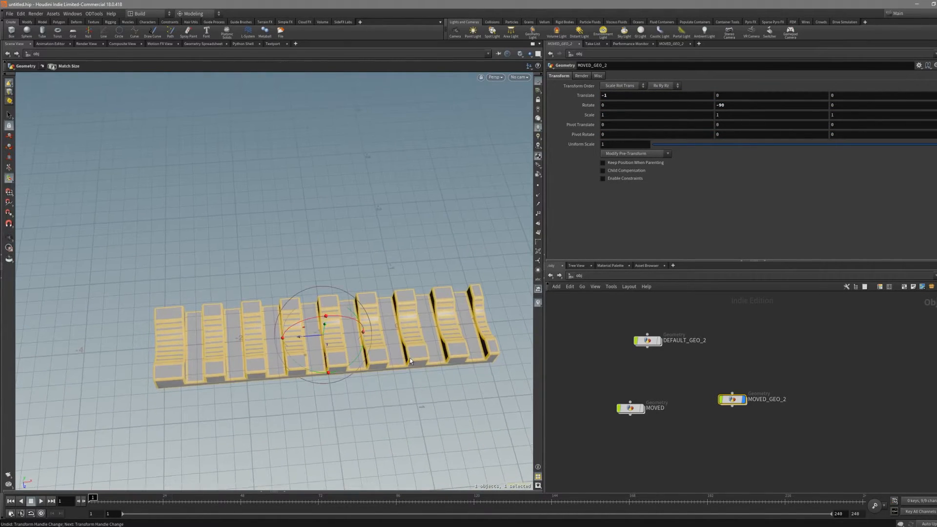
key("Escape")
left_click_drag(409, 358, 332, 350)
key("space+4")
key("space+3")
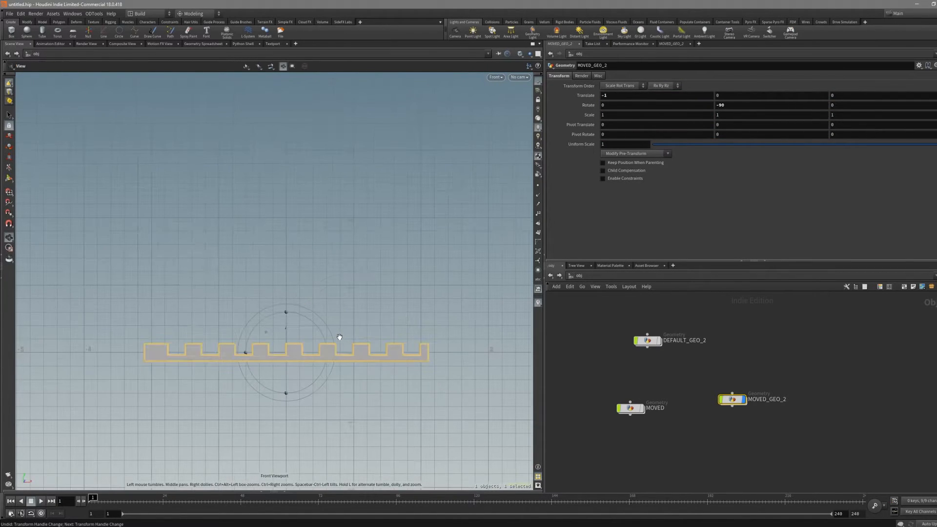
left_click_drag(295, 332, 349, 289)
key("space+1")
left_click_drag(385, 250, 379, 345)
Compare the tilted MOVED_GEO_2 at object level with its geometry inside the node, switching between both levels.
key("i")
key("u")
key("i")
key("u")
left_click(642, 424)
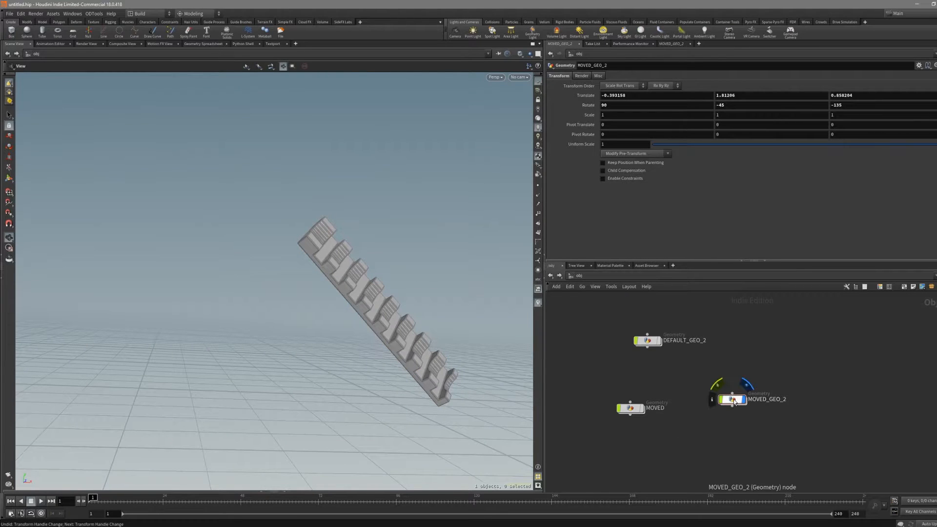
double_click(734, 401)
left_click_drag(410, 354, 376, 351)
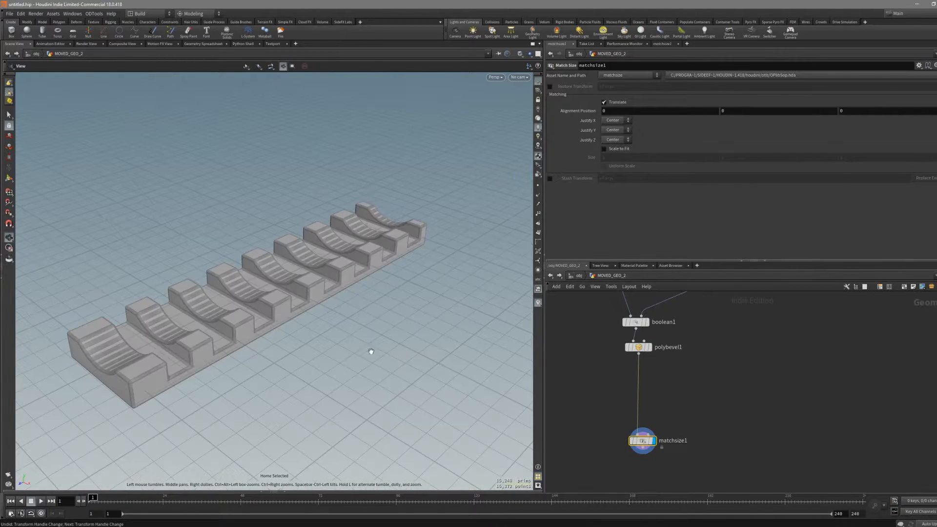
left_click_drag(313, 324, 294, 360)
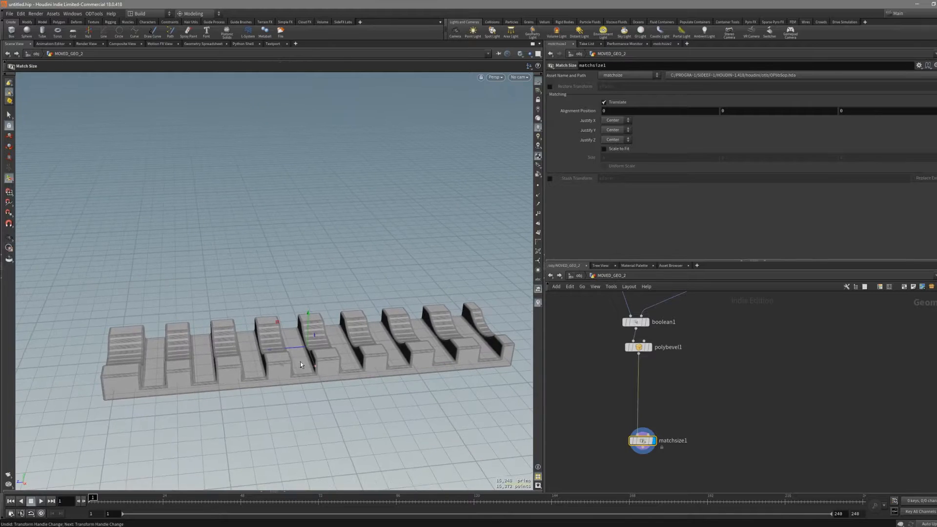
key("u")
left_click_drag(377, 369, 366, 384)
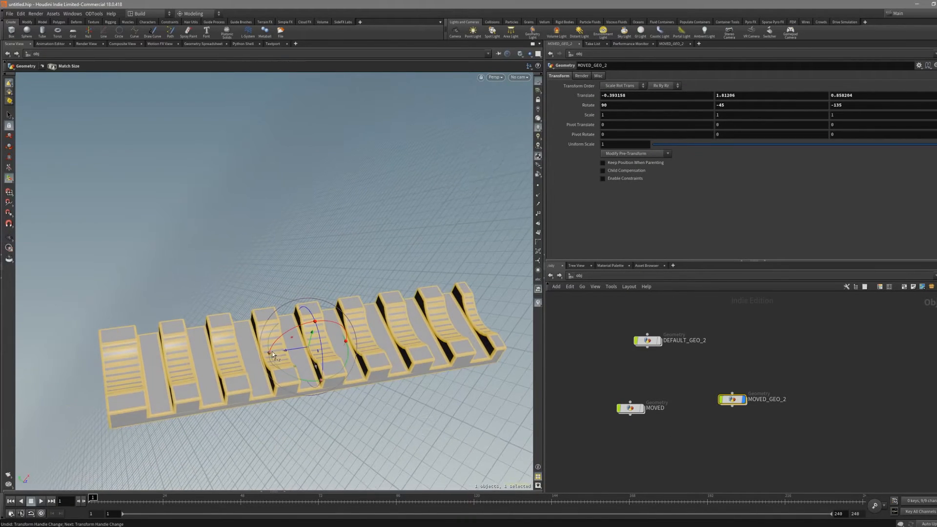
left_click_drag(274, 353, 314, 302)
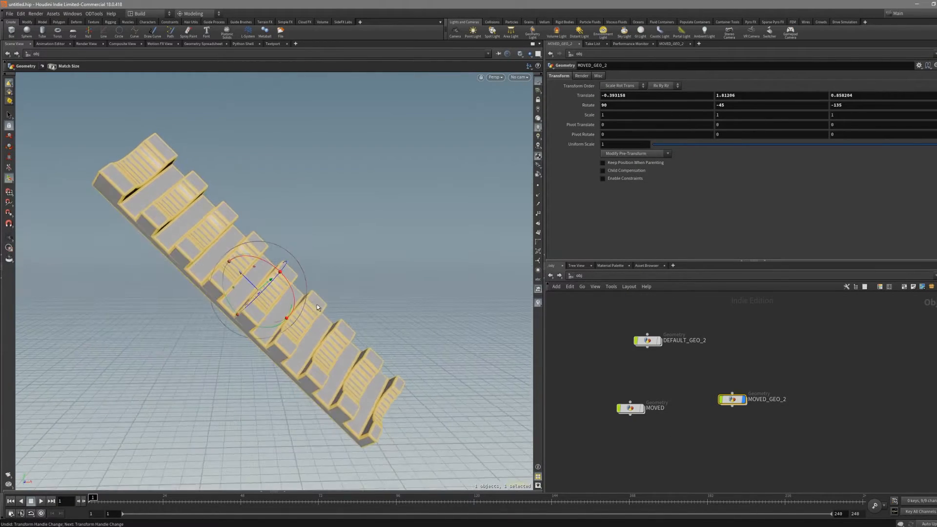
Inside MOVED_GEO_2, pull the end teeth outward along Z with an Edit node, ending at a Z translate of 1.05244.
double_click(735, 399)
mouse_move(338, 339)
left_mouse_down()
mouse_move(295, 307)
mouse_move(287, 360)
mouse_move(368, 332)
mouse_move(265, 333)
mouse_move(333, 349)
left_mouse_up()
key("s")
left_click_drag(391, 377, 403, 327, "alt")
mouse_move(410, 277)
left_mouse_down()
mouse_move(365, 355)
mouse_move(443, 332)
mouse_move(410, 380)
mouse_move(379, 393)
mouse_move(281, 378)
mouse_move(373, 412)
left_mouse_up()
key("t")
key("Escape")
key("shift+w")
key("s")
left_click_drag(159, 300, 230, 411)
key("t")
left_click_drag(171, 356, 84, 360)
key("s")
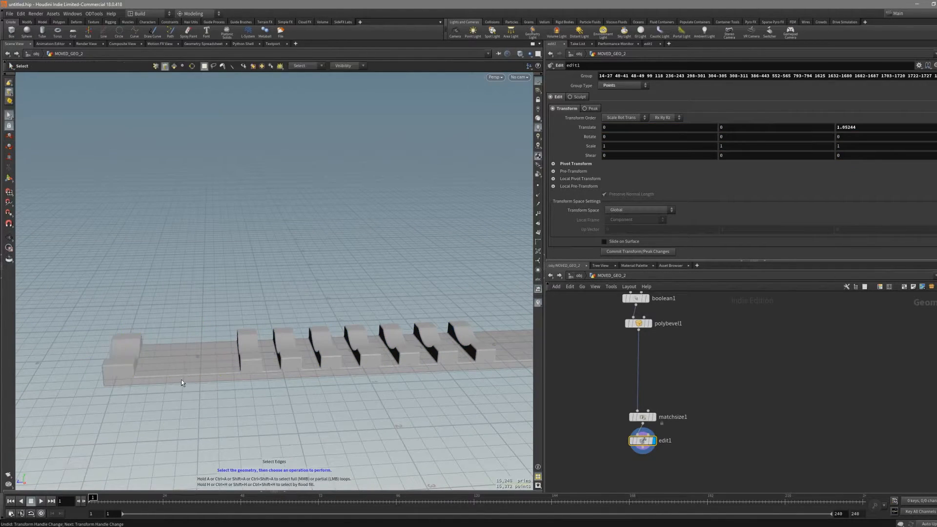
Compare the stretched piece's orientation to the grid at object level and at geometry level.
left_click_drag(181, 380, 183, 391, "alt")
left_click(579, 276)
left_click_drag(429, 368, 416, 385)
key("s")
key("s")
left_click(732, 425)
double_click(734, 400)
key("u")
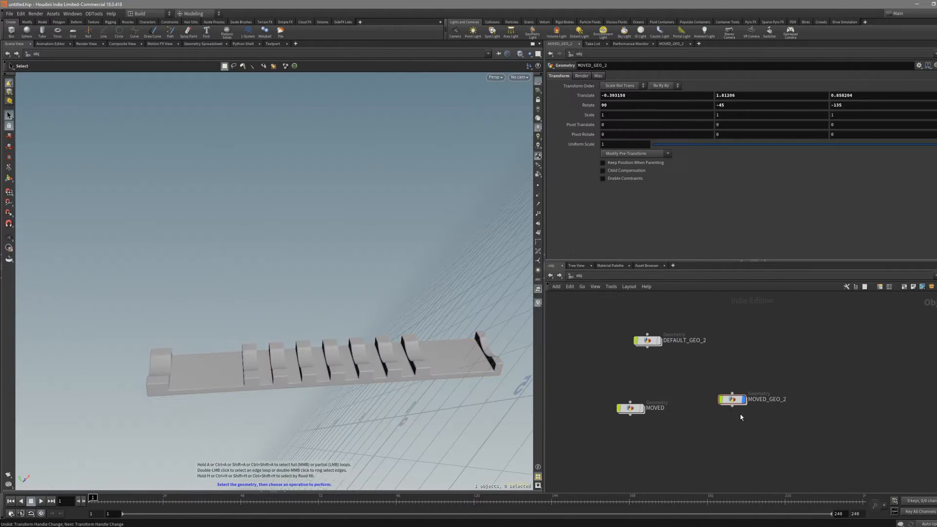
double_click(732, 399)
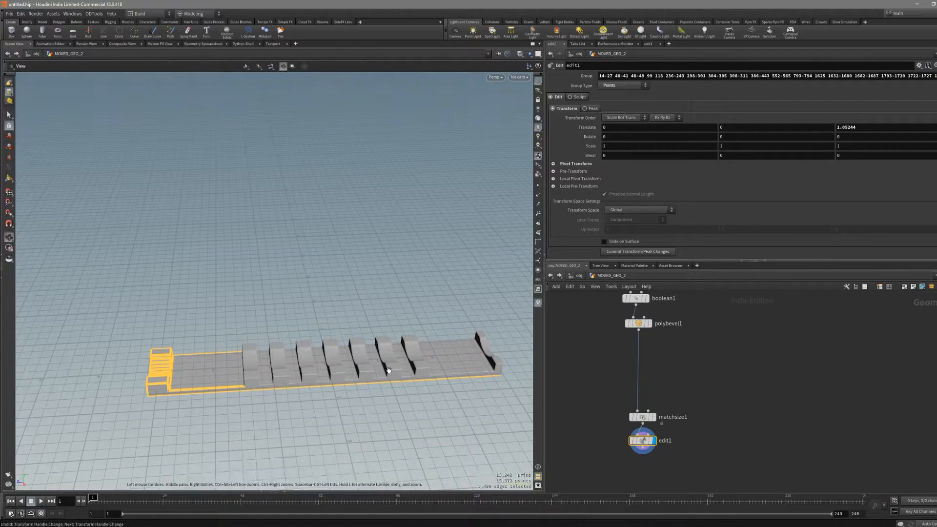
key("u")
left_click(721, 438)
left_click_drag(383, 337, 389, 363, "alt")
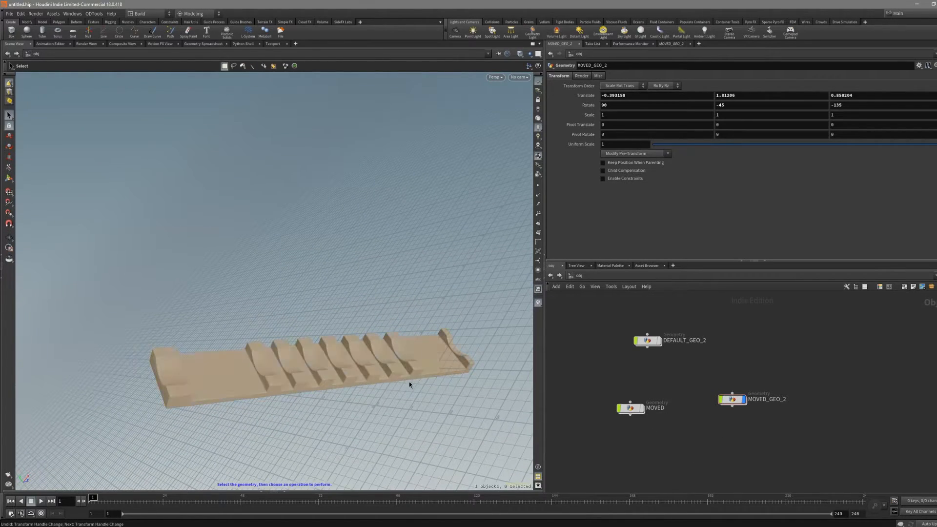
double_click(734, 401)
left_click_drag(384, 377, 326, 332, "alt")
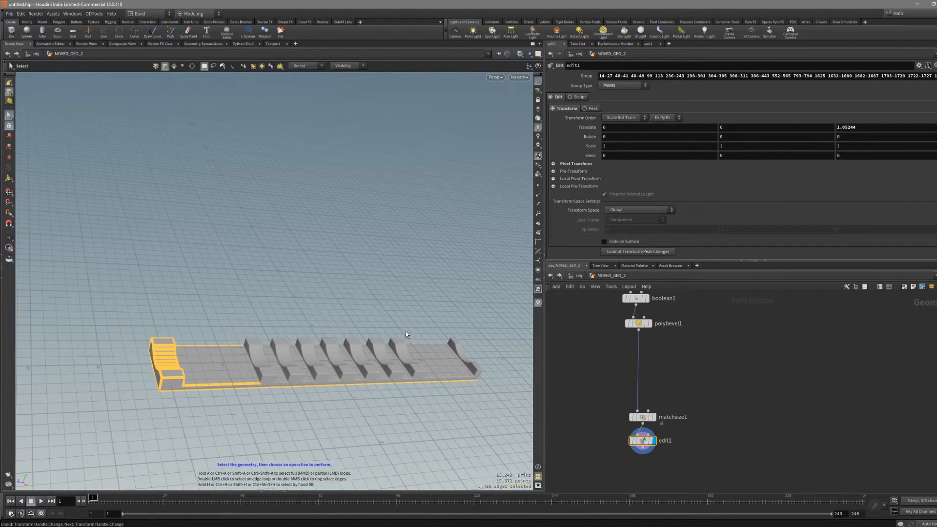
left_click_drag(405, 333, 419, 364, "alt")
key("Escape")
key("shift+w")
key("s")
key("u")
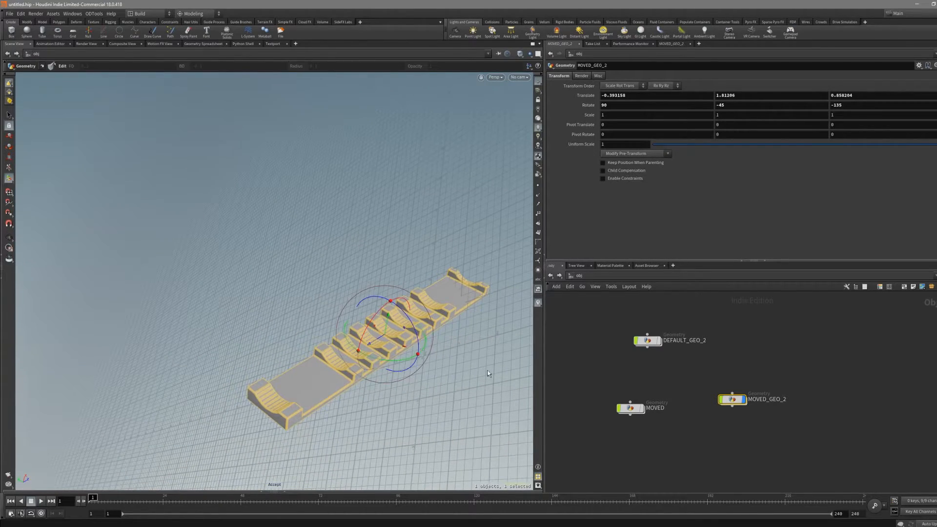
Move the MOVED_GEO_2 object to Translate -0.197958, 2.00726, 1.13426 and reopen its geometry network.
double_click(736, 401)
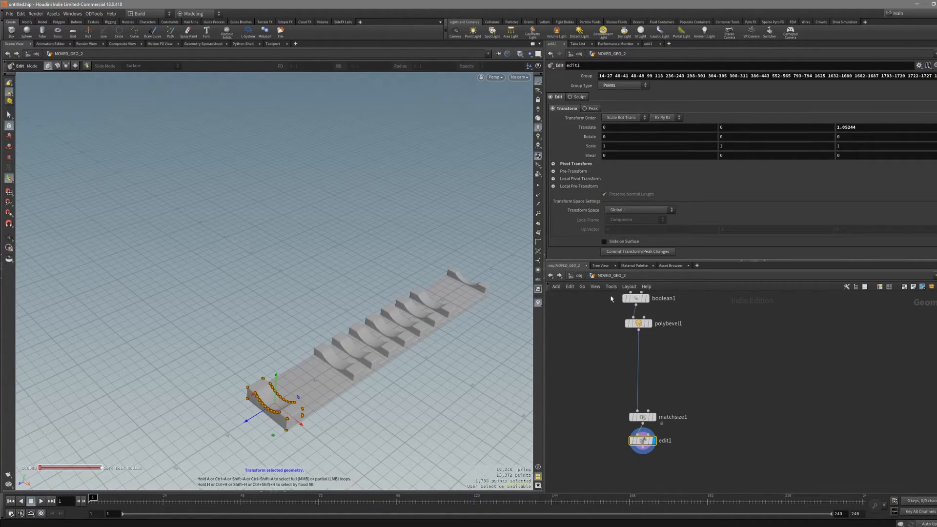
left_click(579, 275)
left_click_drag(389, 364, 344, 294, "alt")
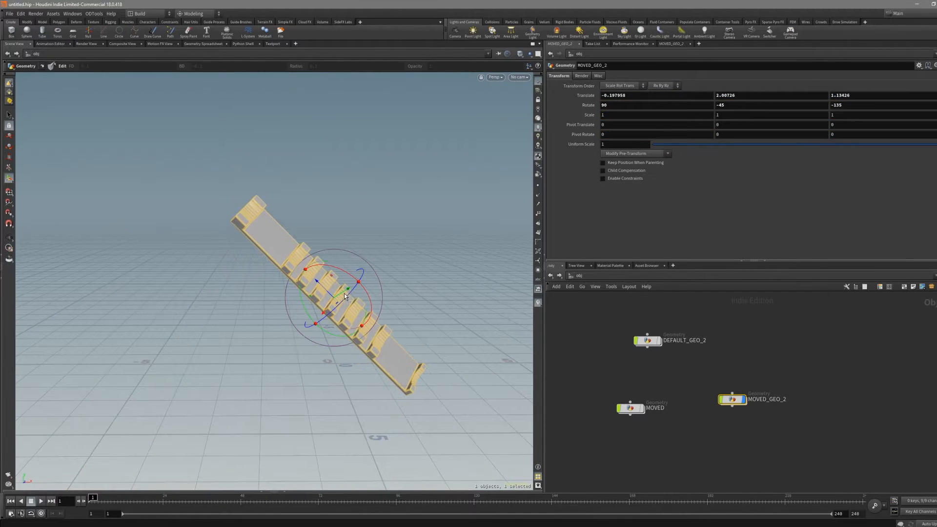
double_click(734, 400)
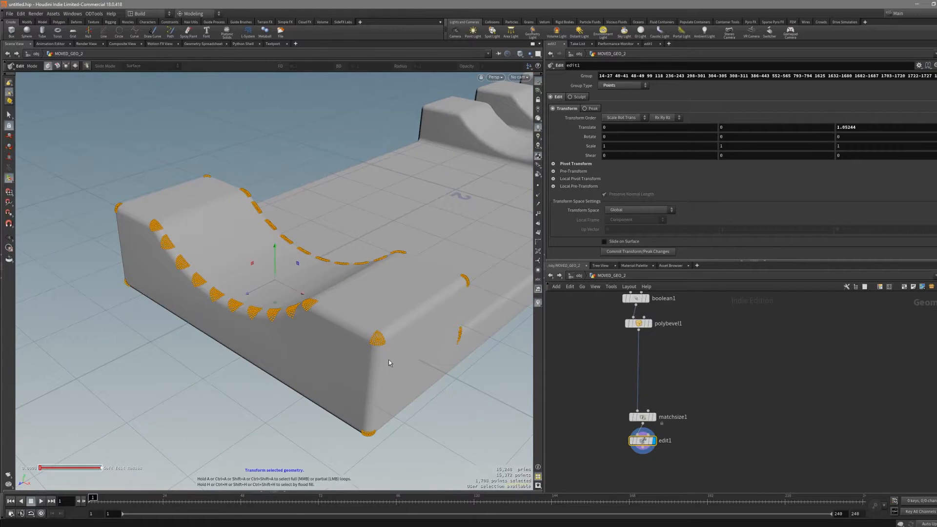
scroll(255, 324, "down", 6)
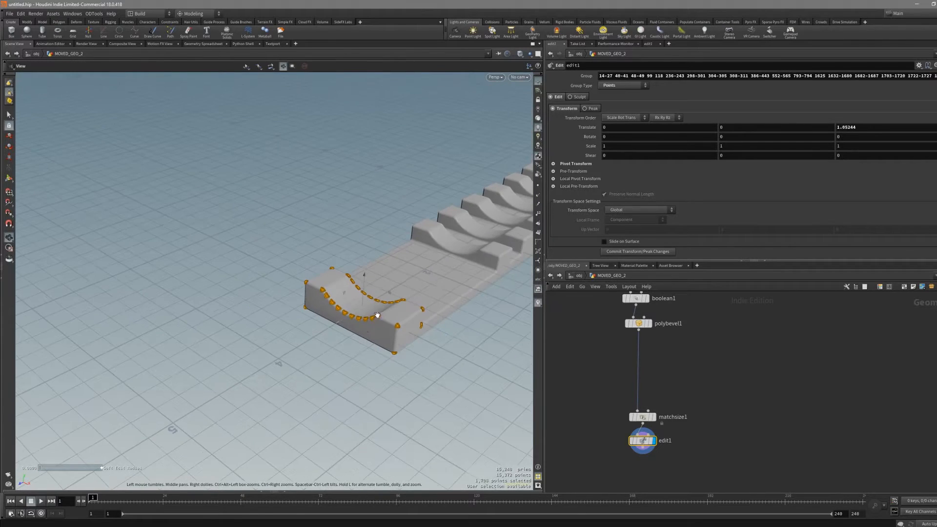
mouse_move(275, 314)
left_mouse_down("alt")
mouse_move(300, 298)
mouse_move(283, 311)
left_mouse_up("alt")
key("3")
left_click(300, 299)
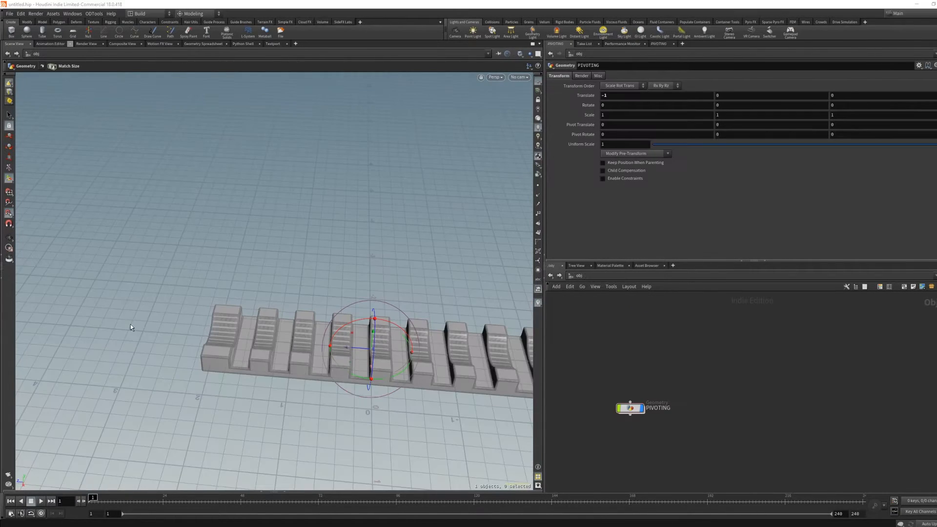
Try to rotate the PIVOTING object with its default handle in the top view, and undo the change.
left_click_drag(294, 311, 249, 381, "alt")
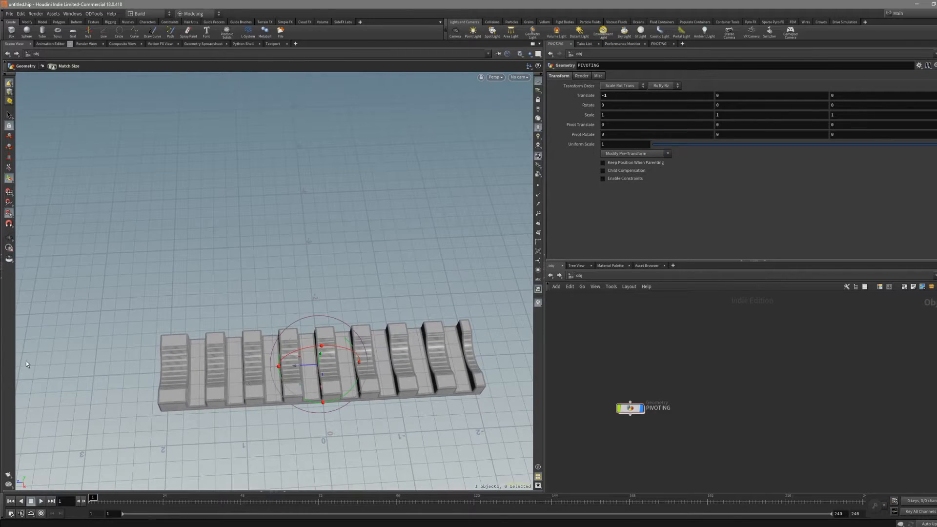
left_click_drag(318, 330, 324, 324, "alt")
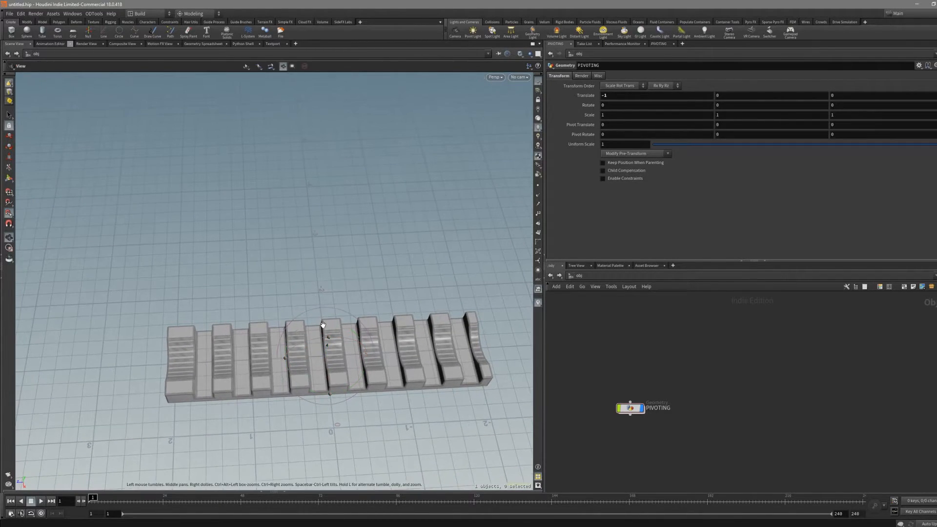
key("space+2")
right_click_drag(332, 301, 282, 246, "alt")
middle_click_drag(282, 246, 265, 371, "alt")
left_click_drag(328, 227, 309, 247)
key("ctrl+z")
key("space+1")
Turn off Attach to Geometry for PIVOTING's transform handle.
left_click_drag(311, 295, 280, 307, "alt")
right_click_drag(280, 307, 326, 304, "alt")
left_click_drag(321, 318, 294, 278, "alt")
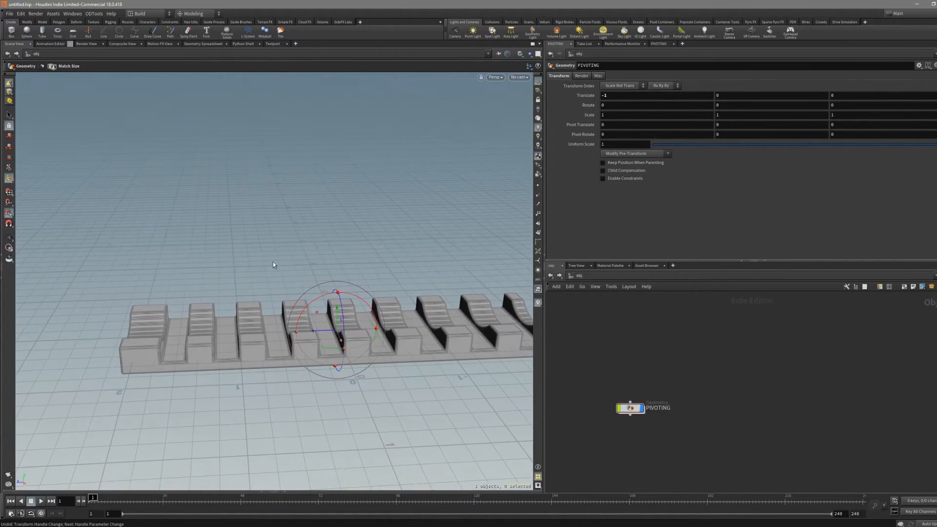
right_click(326, 294)
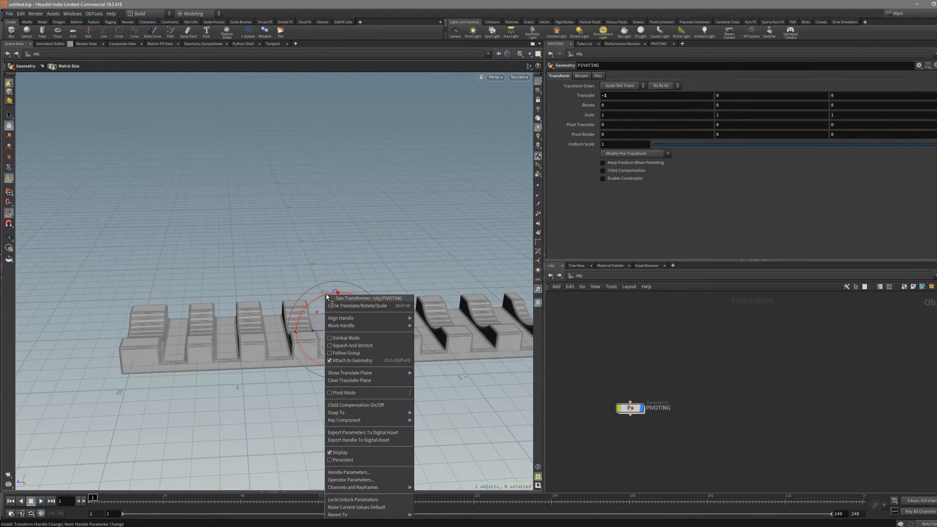
left_click(369, 362)
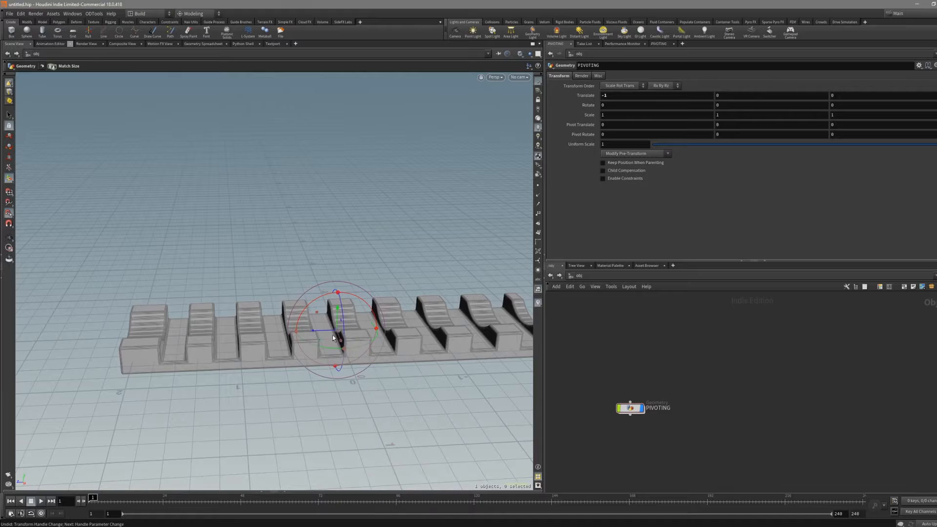
Move the detached handle to the end of the toothed piece using point snapping, and turn Attach to Geometry back on.
left_click_drag(144, 337, 131, 340)
middle_click_drag(138, 340, 231, 343, "alt")
left_click_drag(231, 343, 354, 333, "alt")
left_click_drag(243, 348, 238, 345)
key("x")
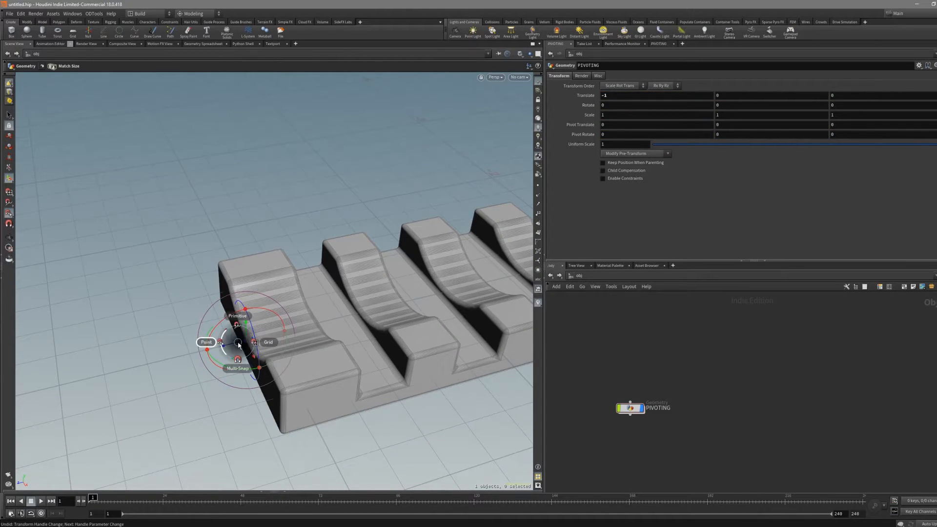
left_click(214, 345)
left_click_drag(217, 344, 229, 344)
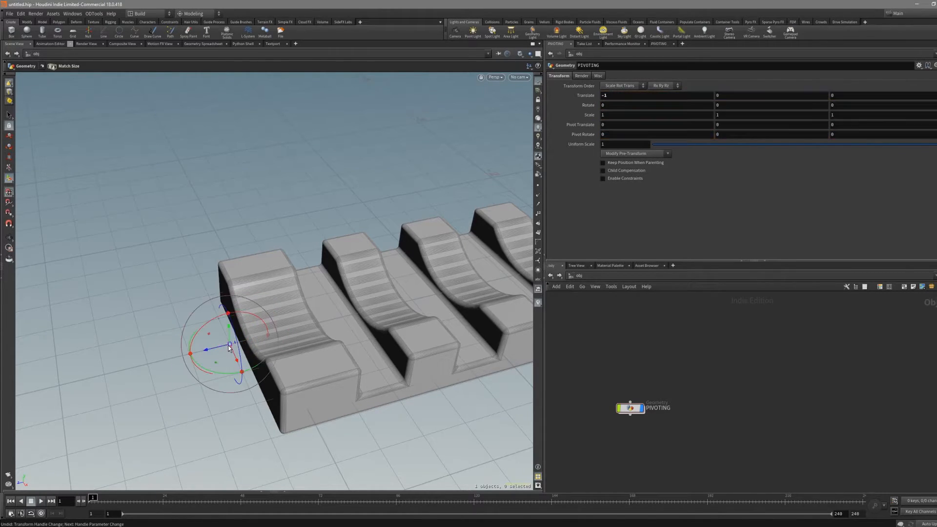
right_click(222, 349)
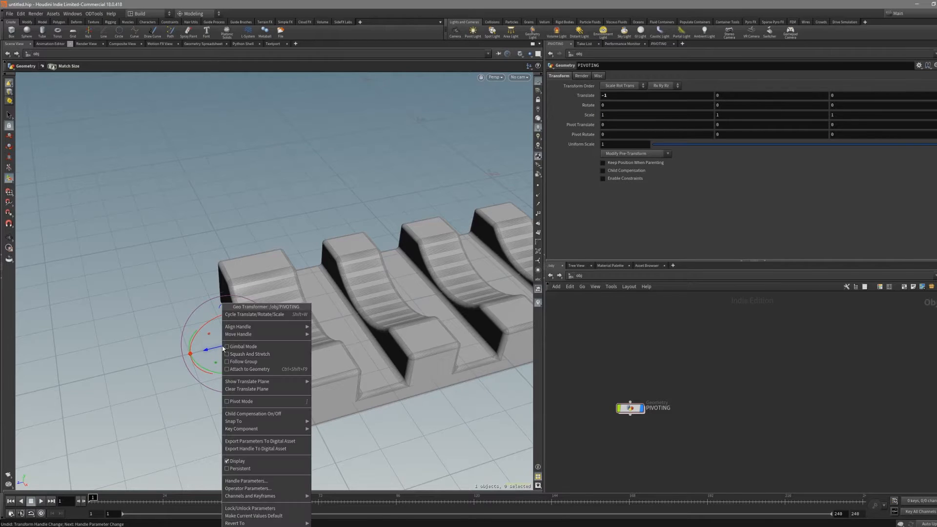
left_click(272, 370)
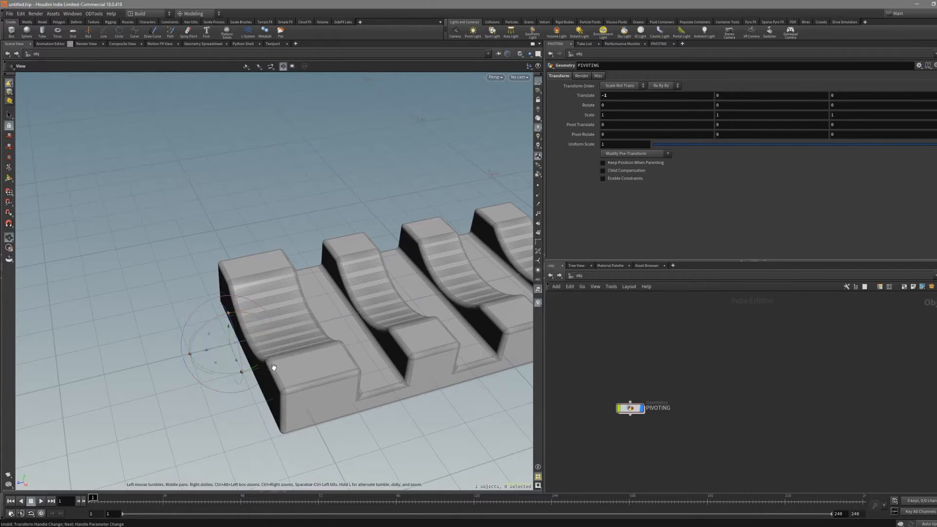
Rotate PIVOTING 45 degrees about X around the relocated handle in the left view.
left_click_drag(272, 369, 259, 338, "alt")
right_click_drag(273, 353, 288, 365, "alt")
middle_click_drag(410, 343, 358, 322)
scroll(357, 321, "down", 2)
left_click_drag(430, 311, 456, 318)
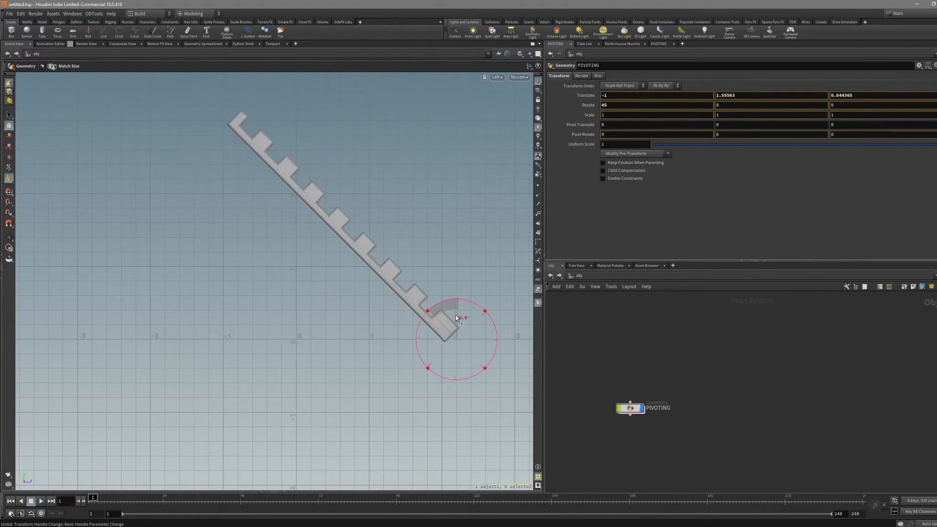
key("Escape")
left_click_drag(406, 300, 262, 389)
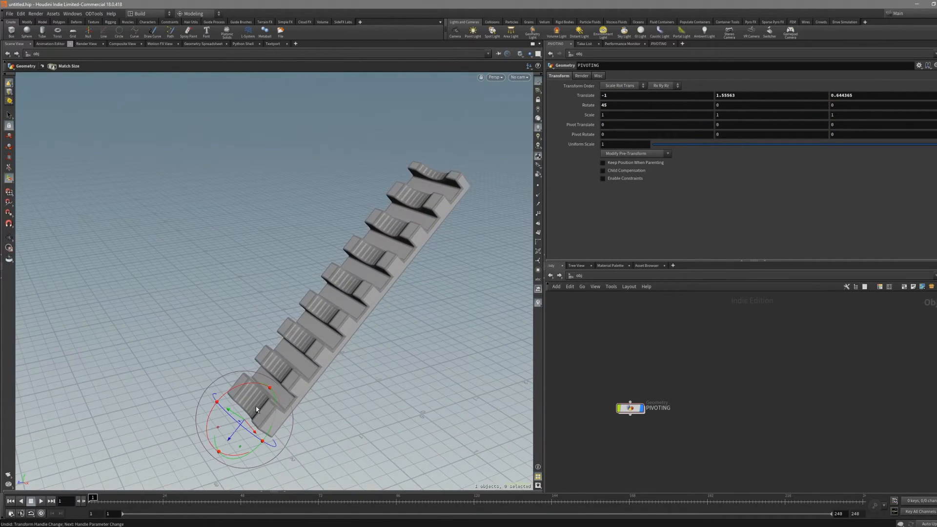
Examine the rotated piece and its handle at object level, and check the geometry inside PIVOTING.
middle_click_drag(251, 400, 240, 398, "alt")
left_click_drag(240, 398, 248, 417, "alt")
middle_click_drag(248, 417, 251, 398, "alt")
right_click(244, 373)
left_click(204, 329)
left_click_drag(204, 330, 246, 291, "alt")
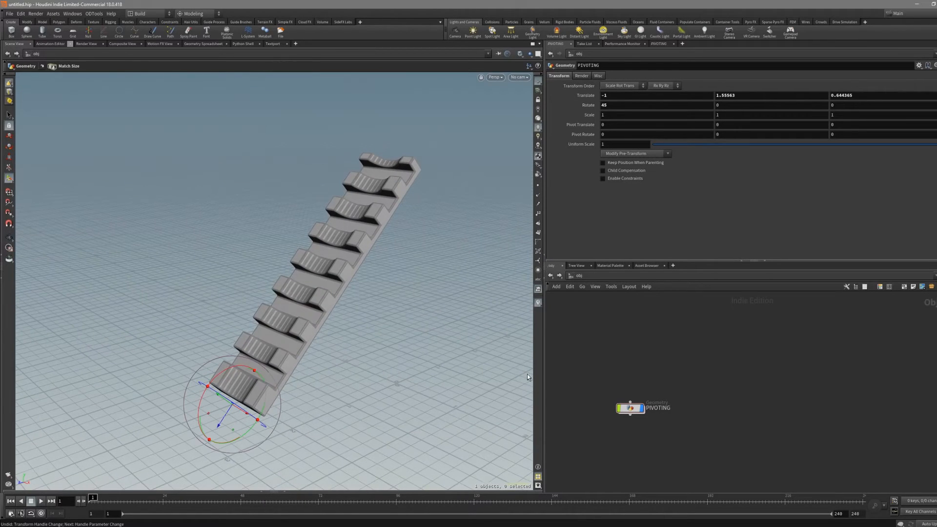
double_click(630, 409)
left_click_drag(380, 309, 326, 294)
middle_click_drag(320, 296, 348, 318, "alt")
key("u")
Rotate PIVOTING around its end handle to an X rotation of about 13.15 degrees.
left_click_drag(290, 344, 248, 313, "alt")
right_click(265, 312)
right_click(237, 307)
left_click(236, 309)
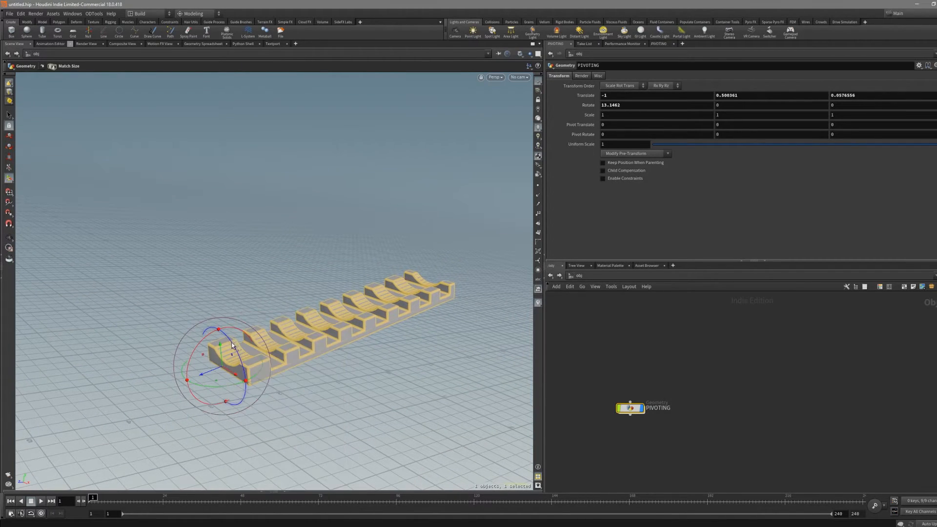
Snap PIVOTING's handle to the centroid of the toothed piece.
right_click(228, 341)
mouse_move(294, 421)
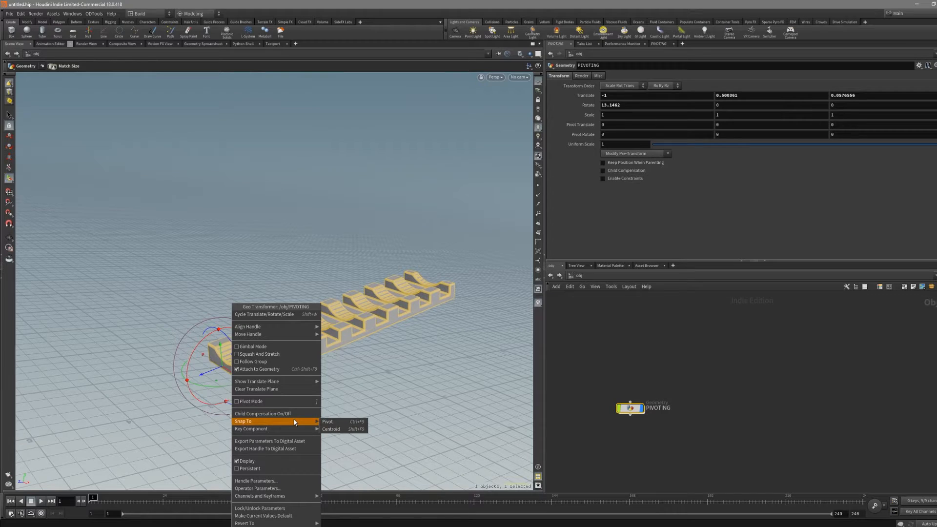
left_click(334, 429)
left_click_drag(339, 337, 299, 329, "alt")
key("Return")
Snap PIVOTING's handle back to the object's pivot and inspect its position on the toothed piece.
right_click(326, 293)
mouse_move(384, 418)
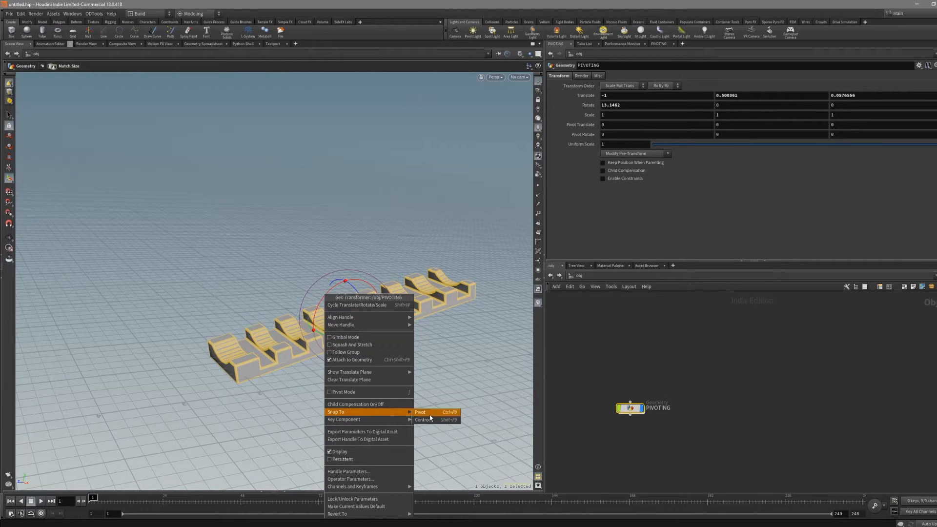
left_click(428, 414)
scroll(384, 312, "up", 3)
left_click_drag(368, 336, 362, 289, "alt")
middle_click_drag(362, 289, 373, 313, "alt")
left_click_drag(357, 326, 365, 362, "alt")
middle_click_drag(365, 362, 376, 376, "alt")
left_click_drag(377, 375, 352, 369, "alt")
scroll(383, 366, "up", 2)
Cycle through the Rotate, Move and Scale tools on PIVOTING, ending with the Move tool.
key("t")
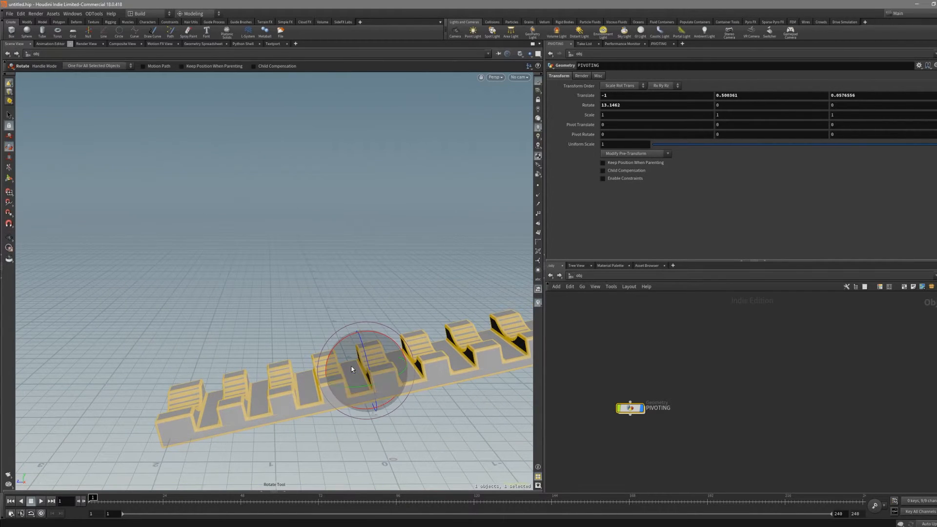
key("r")
key("t")
key("r")
key("t")
key("r")
key("e")
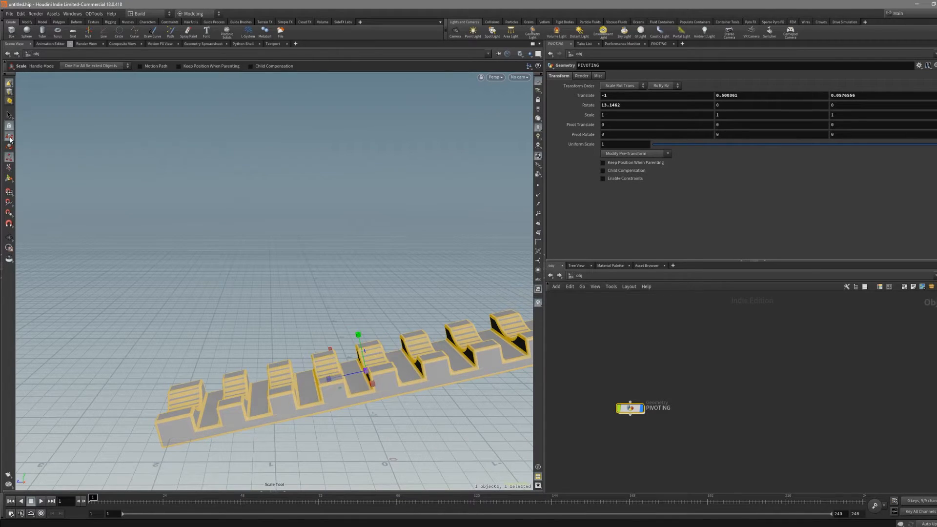
left_click_drag(291, 311, 359, 378, "alt")
key("ctrl+z")
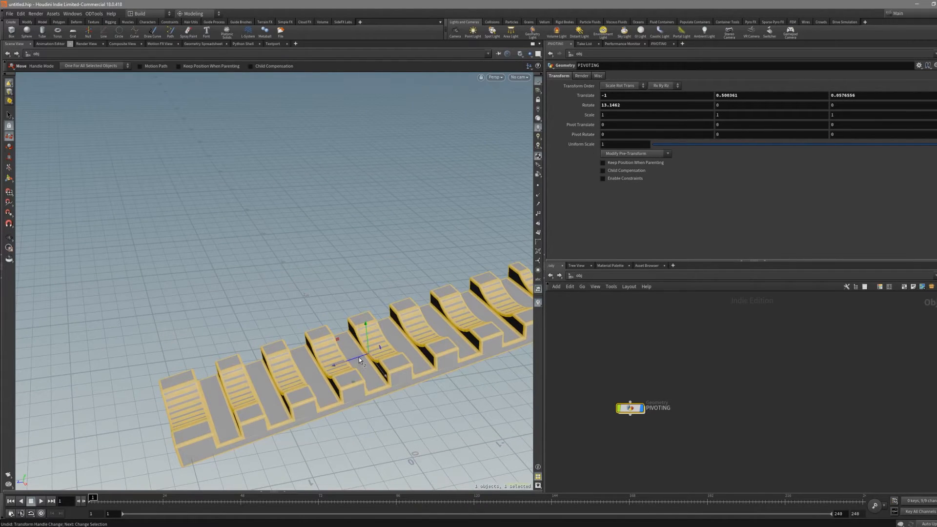
Enable Pivot Mode and move PIVOTING's pivot beyond the end of the toothed piece, to about -1.143, 0, 1.632.
right_click(359, 357)
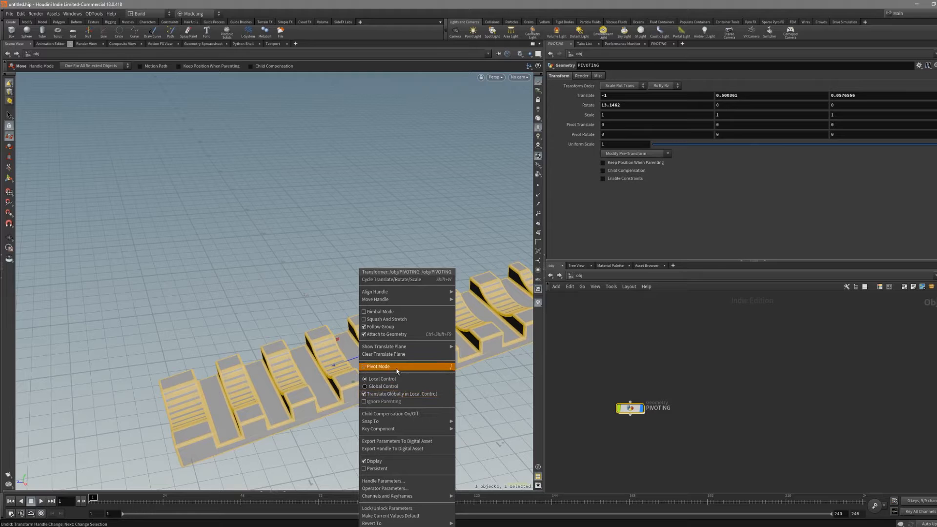
left_click(394, 380)
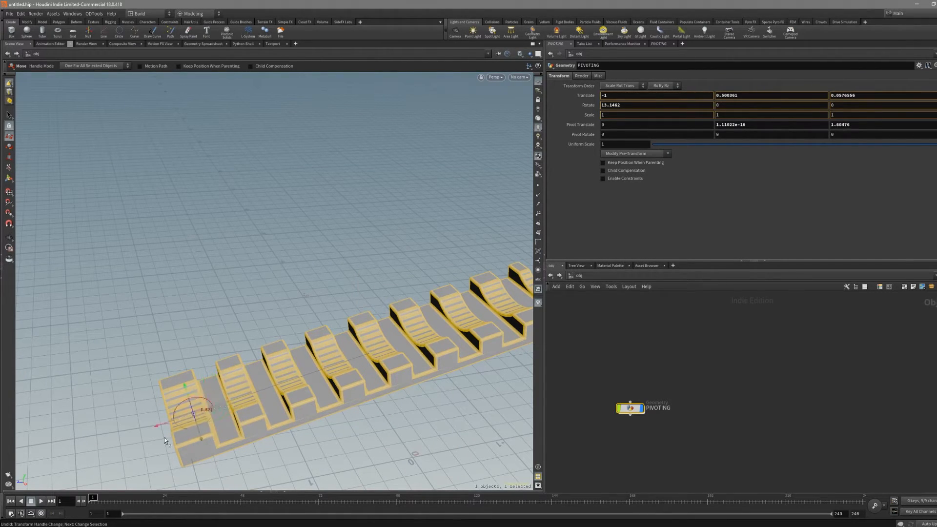
left_click_drag(175, 405, 174, 364)
Examine the displaced pivot from several angles and check the Move handle's Pivot Mode option.
right_click(174, 364)
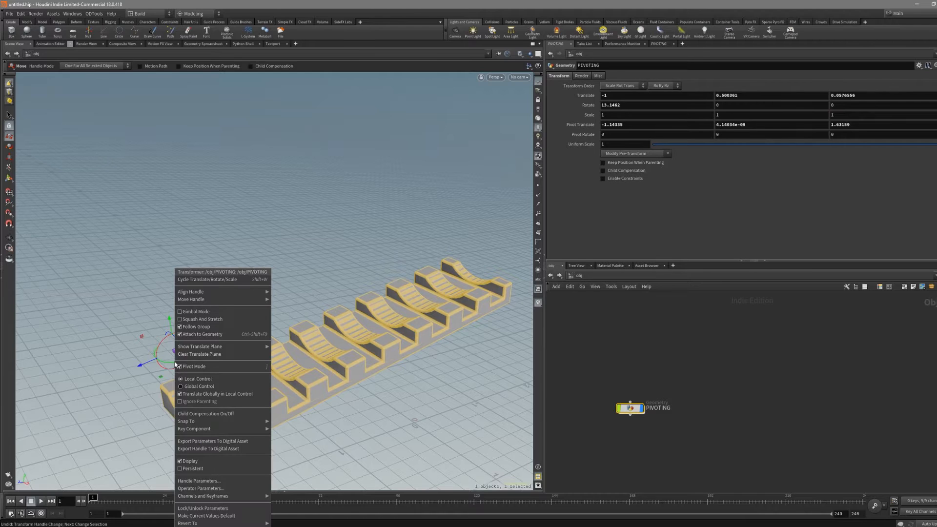
left_click(138, 350)
left_click_drag(138, 349, 151, 350, "alt")
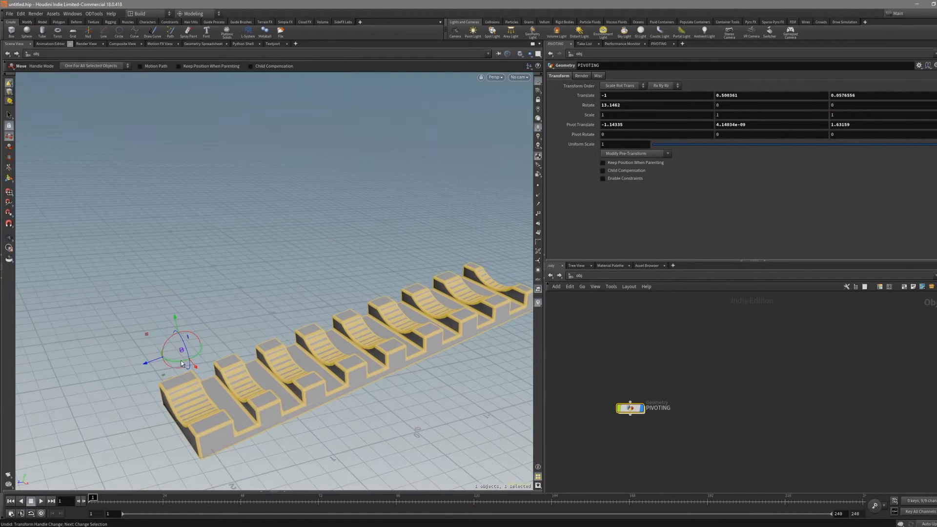
right_click(182, 365)
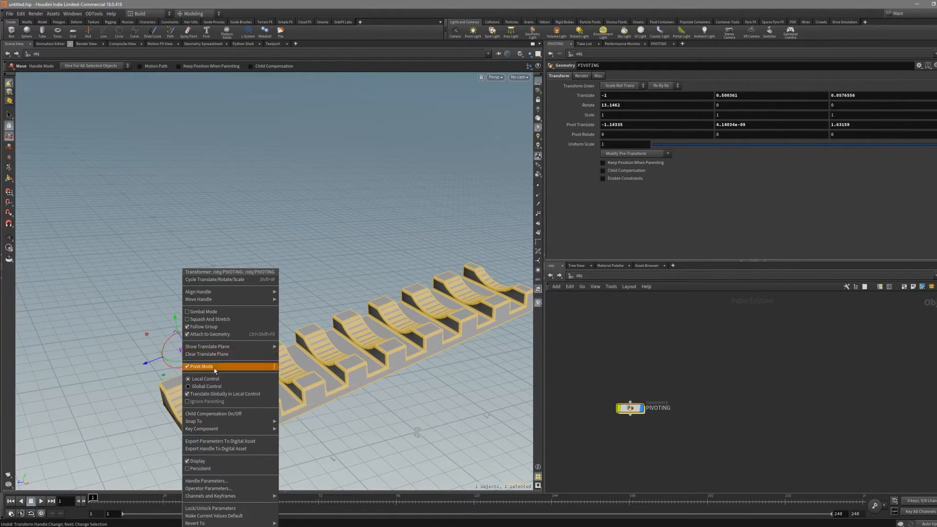
left_click(160, 358)
left_click_drag(162, 360, 320, 361, "alt")
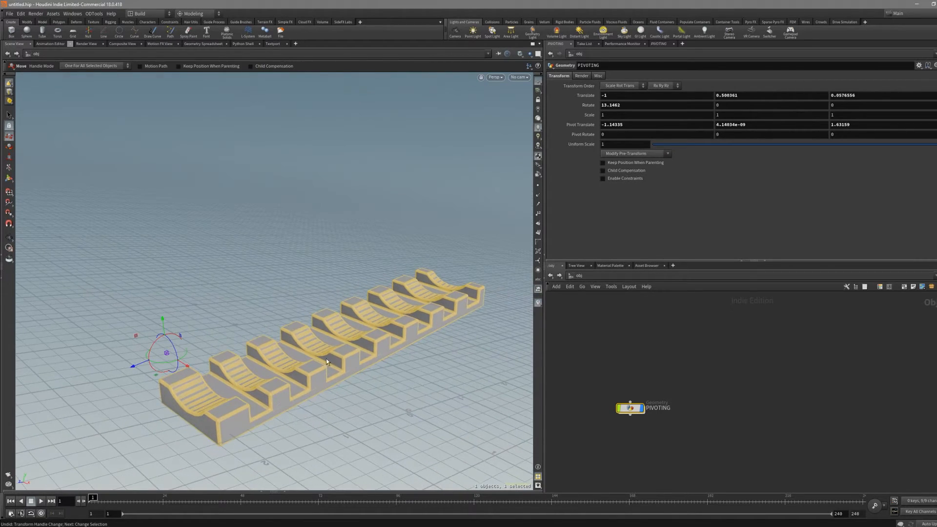
left_click_drag(150, 329, 170, 365, "alt")
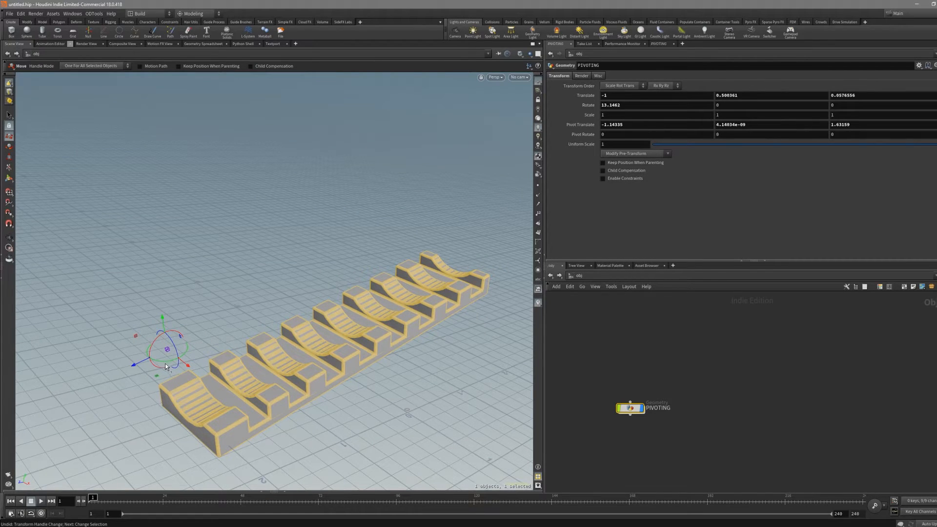
right_click(165, 366)
left_click(168, 367)
left_click_drag(168, 367, 159, 365, "alt")
Return to the object's handle and snap it to the relocated pivot beyond the toothed piece's end.
left_click_drag(311, 337, 267, 329, "alt")
key("Return")
right_click(345, 340)
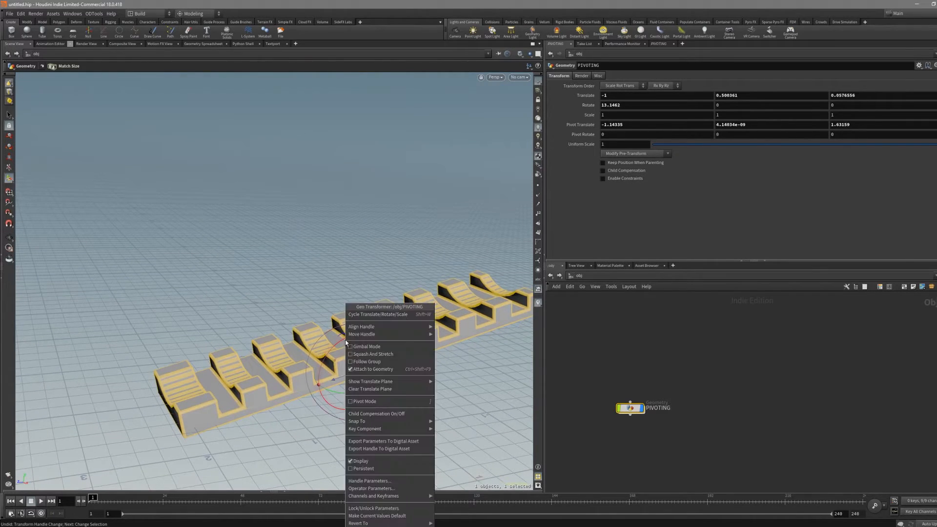
mouse_move(402, 423)
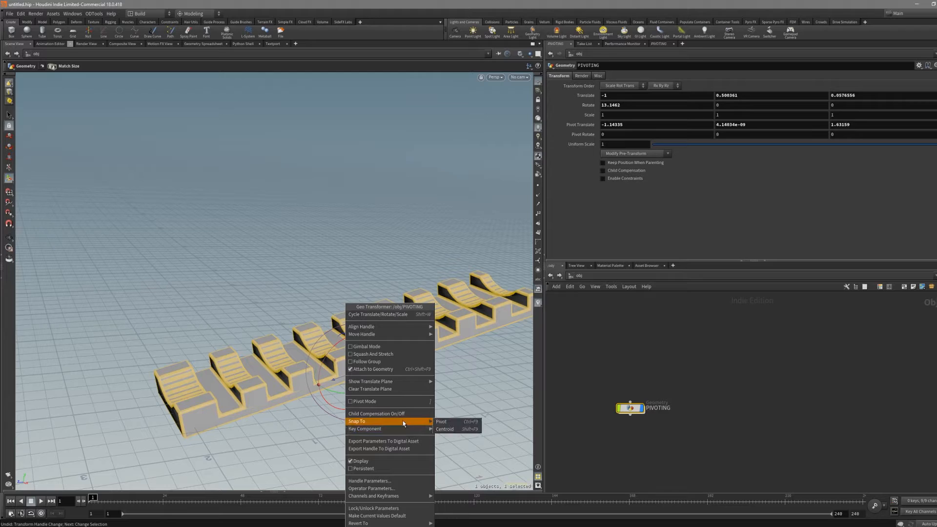
left_click(441, 421)
left_click_drag(224, 358, 195, 363, "alt")
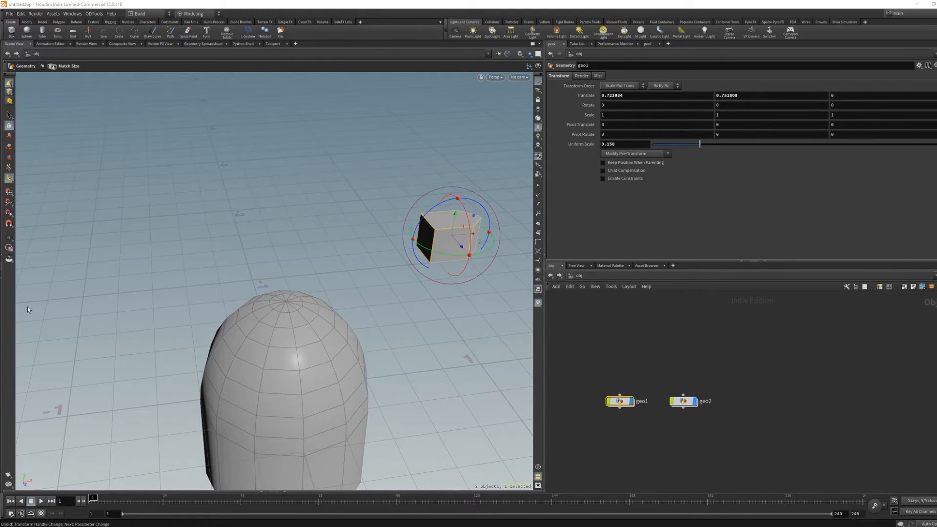
Start orientation picking for the handle of the small box geo1.
left_click_drag(383, 281, 374, 274, "alt")
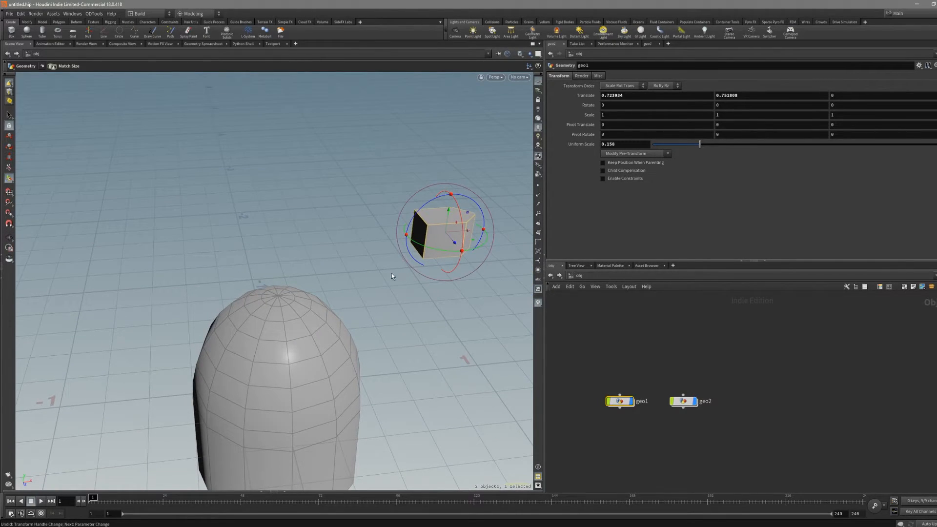
key("alt")
left_click_drag(346, 285, 309, 280, "alt")
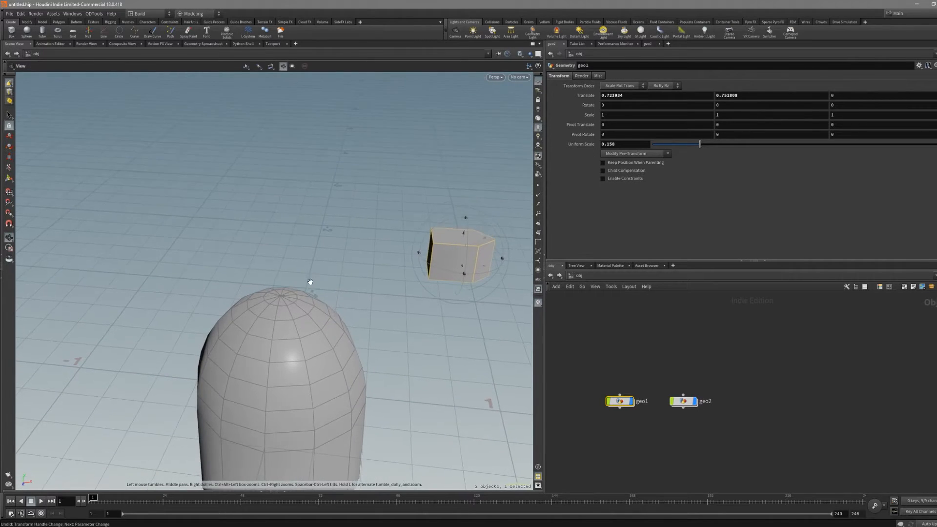
right_click(442, 271)
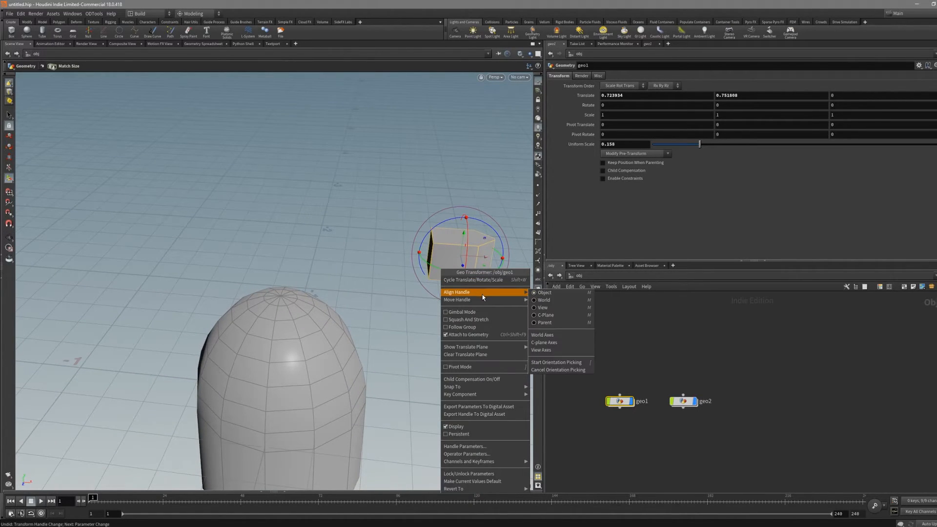
mouse_move(491, 294)
left_click(585, 365)
left_click_drag(390, 286, 409, 315, "alt")
left_click_drag(489, 312, 397, 286, "alt")
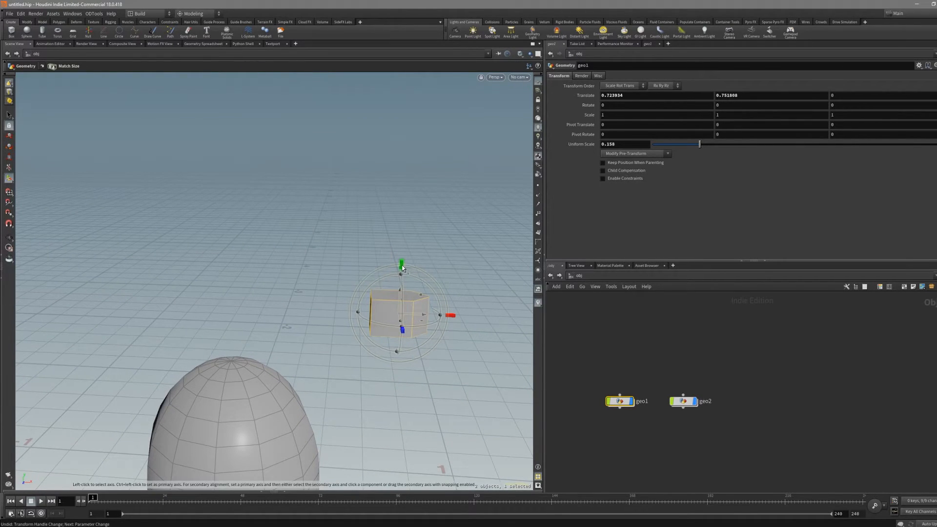
Try aligning geo1 to the apex of the capsule through orientation picking, and undo it.
left_click_drag(400, 270, 414, 324)
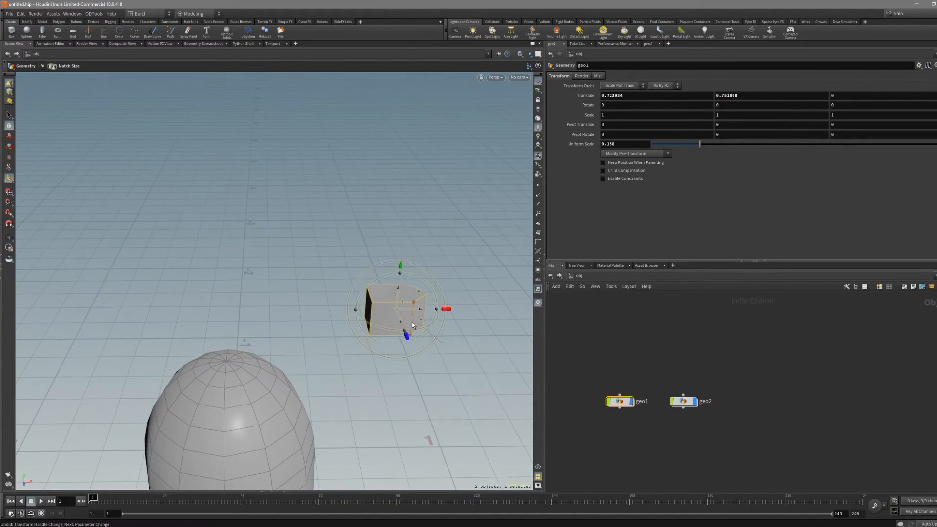
left_click_drag(402, 269, 408, 297, "alt")
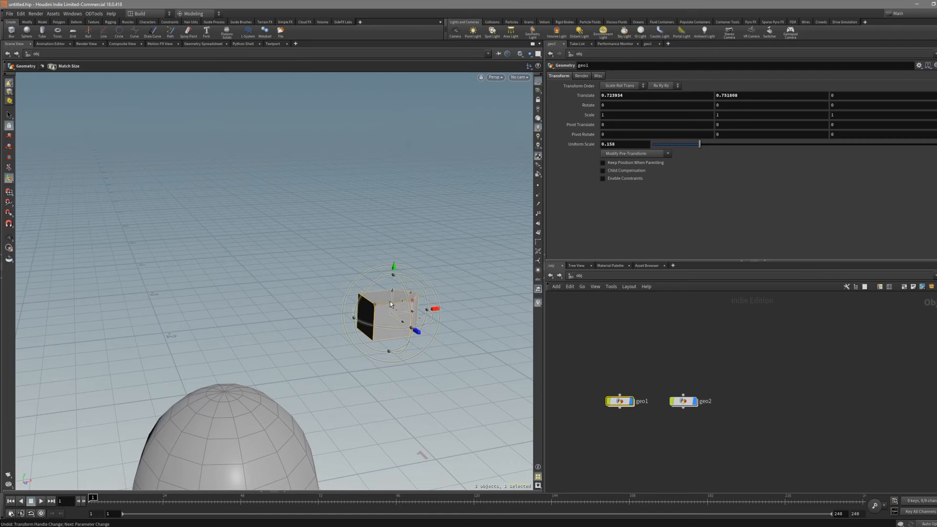
left_click_drag(395, 259, 393, 266, "alt")
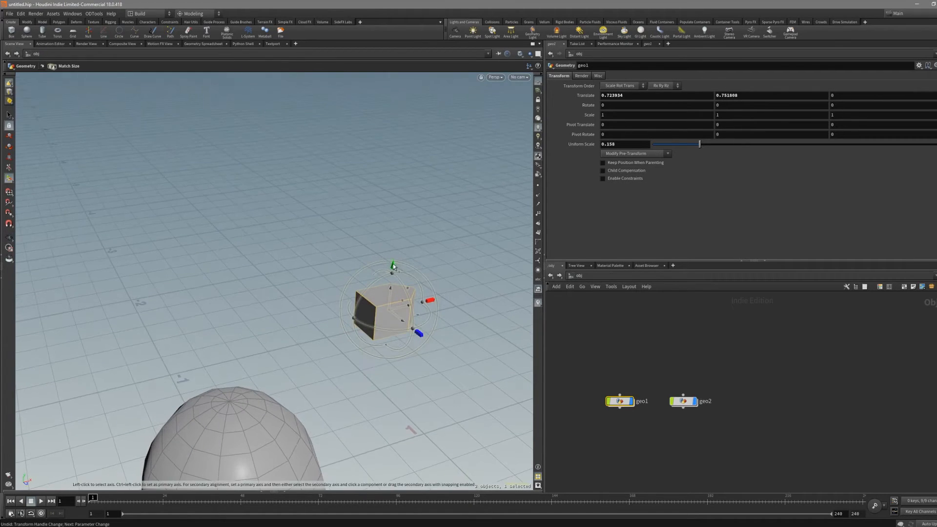
left_click_drag(392, 303, 405, 275, "alt")
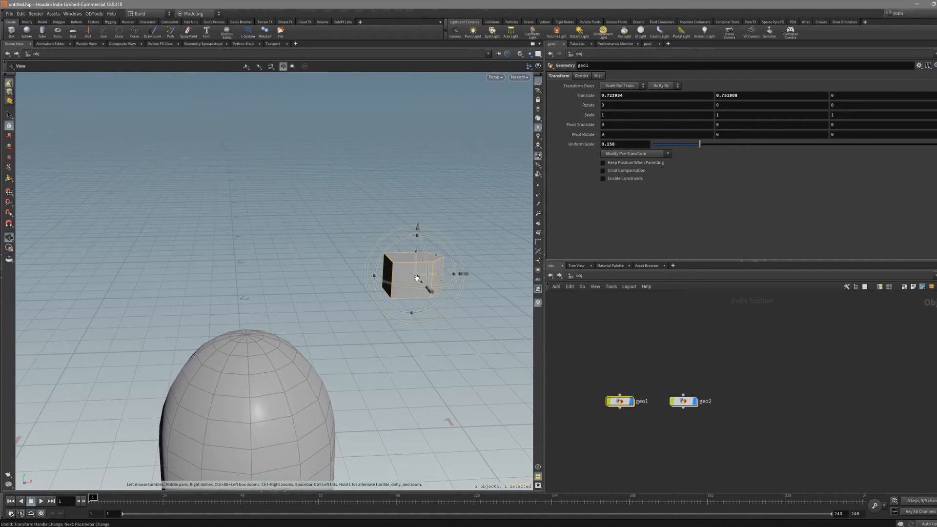
left_click_drag(248, 336, 345, 325, "alt")
left_click(247, 337)
key("ctrl+z")
key("ctrl+z")
Try picking the capsule's top again as geo1's orientation target, inspect the placement, and undo it.
middle_click(265, 317)
left_click_drag(265, 317, 405, 305, "alt")
key("ctrl+z")
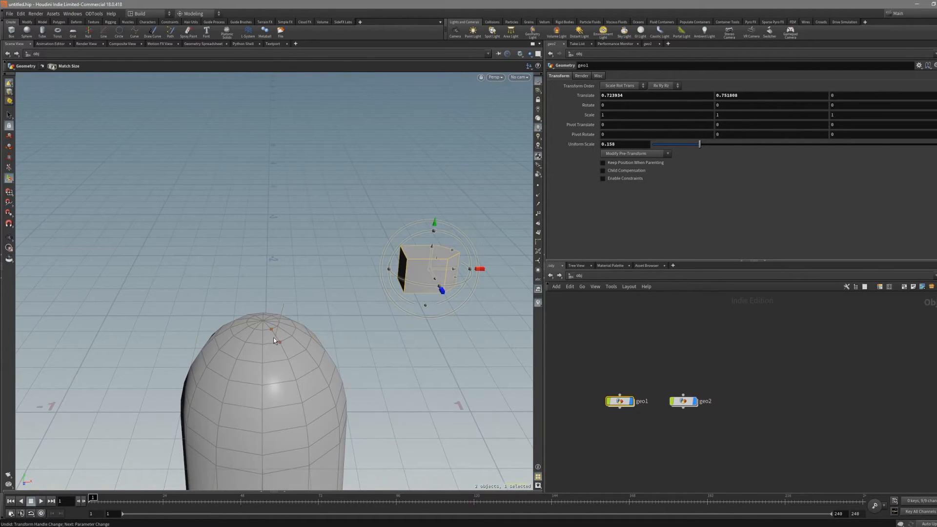
middle_click(263, 321)
left_click_drag(263, 321, 246, 371, "alt")
key("ctrl+z")
Try orienting geo1 to different points on the capsule's rounded side, undoing each placement.
key("semicolon")
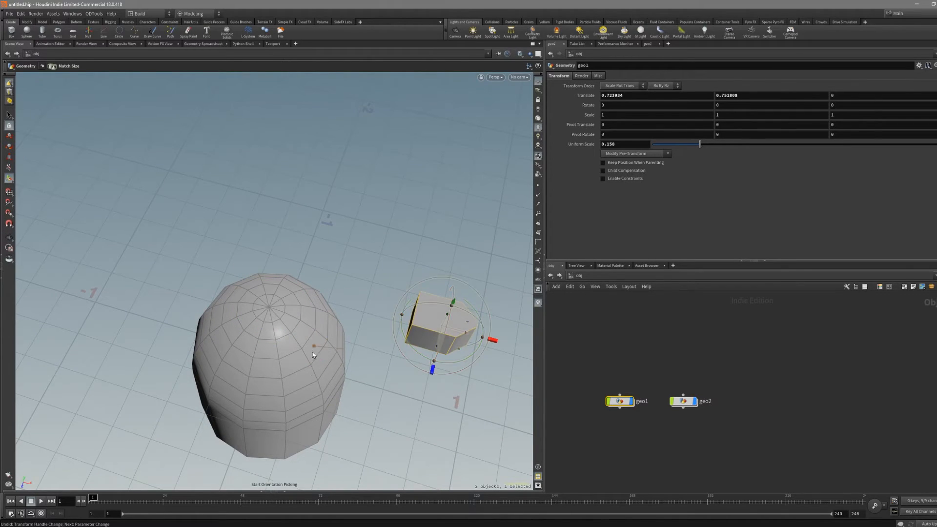
left_click(314, 351)
left_click_drag(314, 353, 328, 343, "alt")
key("ctrl+z")
key("semicolon")
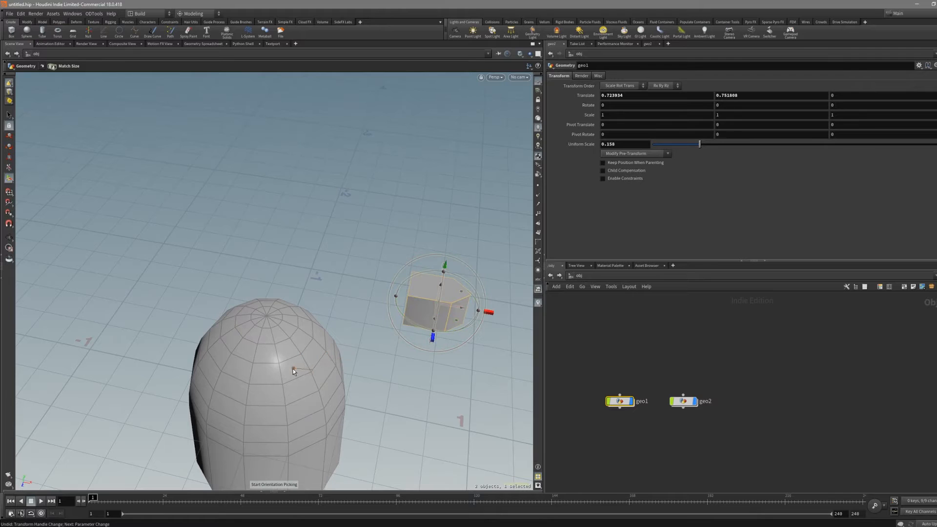
left_click(294, 369)
left_click_drag(297, 373, 307, 341)
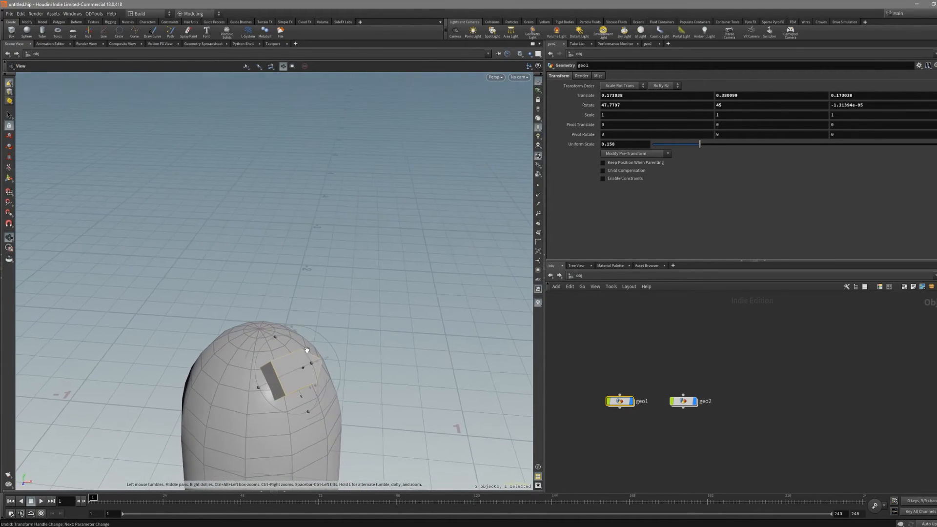
key("ctrl+z")
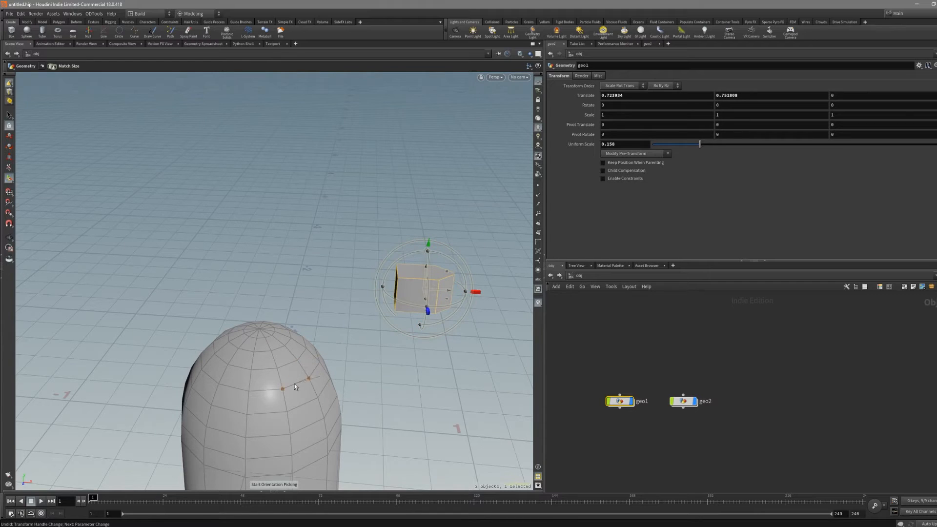
Try orienting geo1 to components around the middle of the capsule's dome, undoing each pick.
left_click(290, 373)
mouse_move(270, 376)
left_mouse_down()
mouse_move(339, 359)
mouse_move(326, 371)
mouse_move(264, 378)
left_mouse_up()
key("ctrl+z")
left_click(287, 373)
key("ctrl+z")
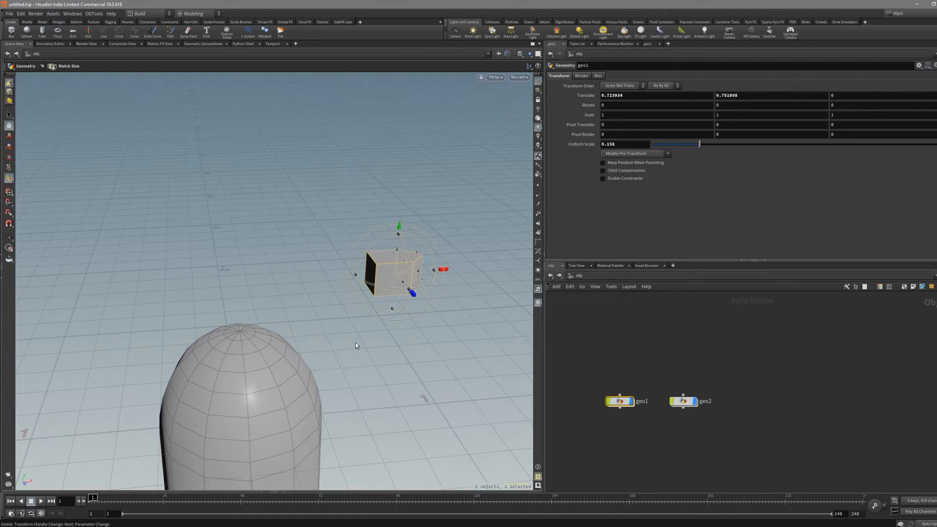
Try placing geo1 upright on the capsule's top point at 0, 0.5, 0, and undo the placement.
left_click_drag(347, 349, 374, 312)
left_click_drag(423, 341, 390, 329)
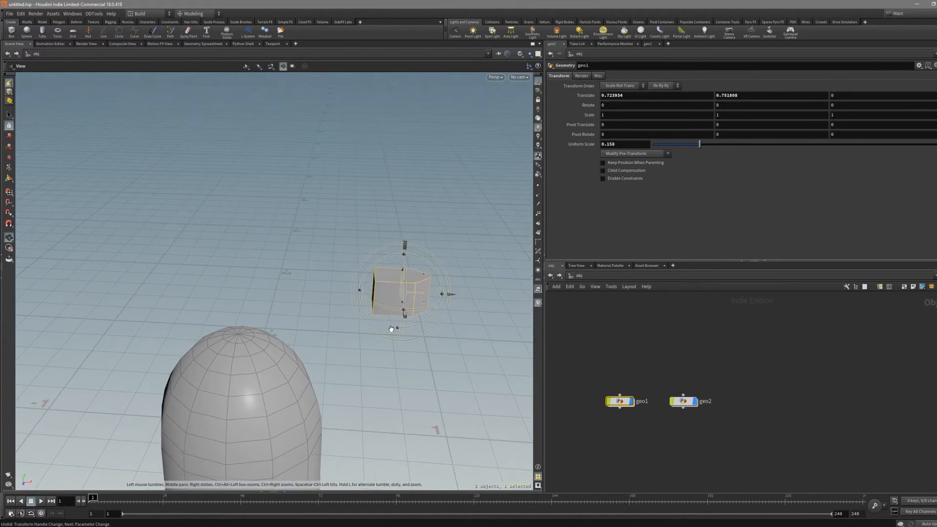
left_click(240, 334)
mouse_move(241, 341)
left_mouse_down()
mouse_move(236, 323)
mouse_move(195, 305)
mouse_move(244, 333)
left_mouse_up()
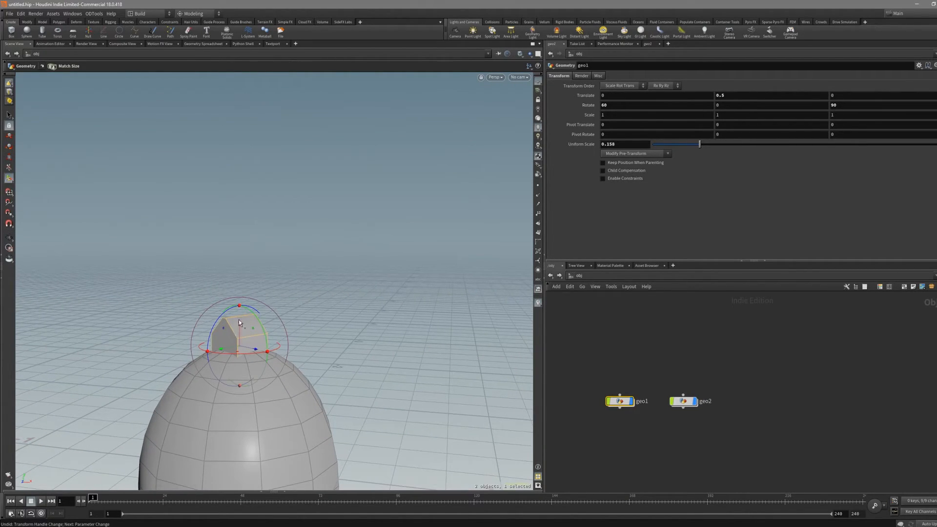
key("ctrl+z")
Restart orientation picking and align geo1 to a component on the side of the capsule.
left_click_drag(259, 374, 366, 371)
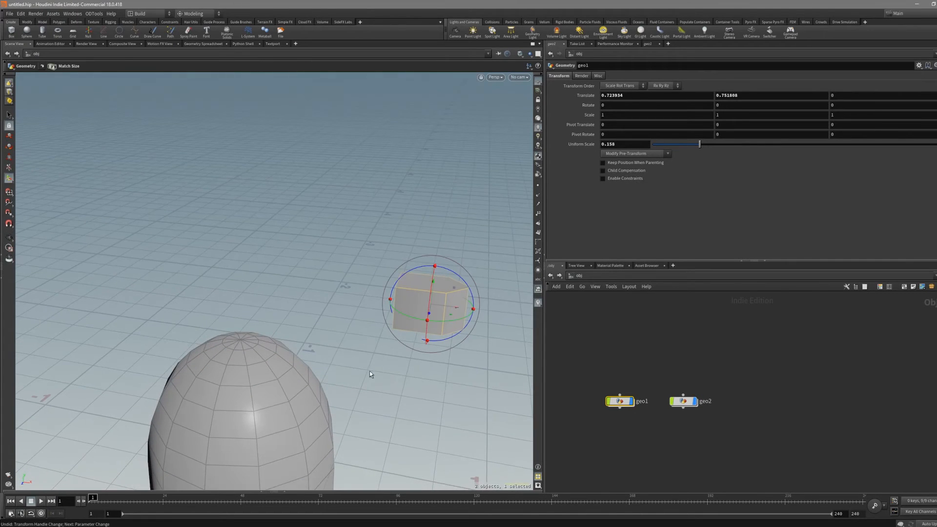
key("semicolon")
left_click(293, 386)
left_click_drag(292, 387, 307, 408)
Look at the capsule's geometry network inside geo2 and return to object level.
middle_click_drag(307, 408, 309, 377)
double_click(318, 379)
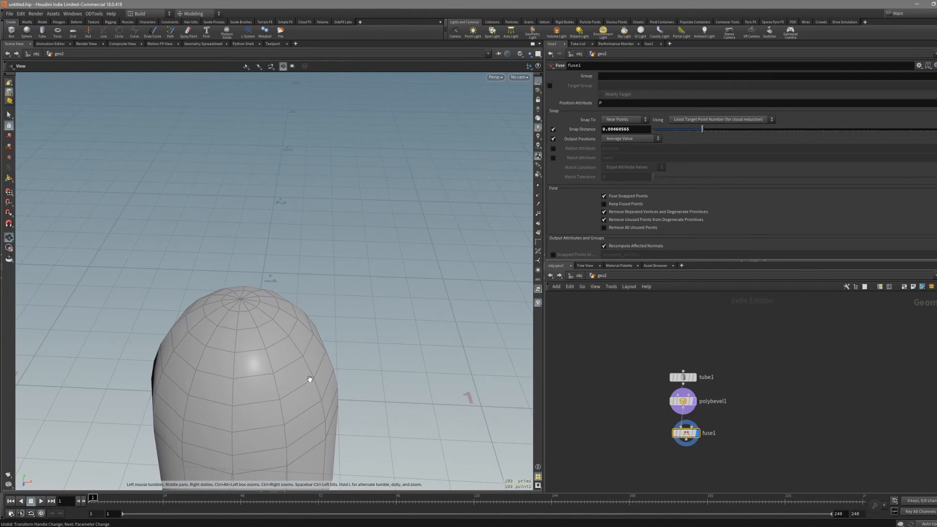
key("u")
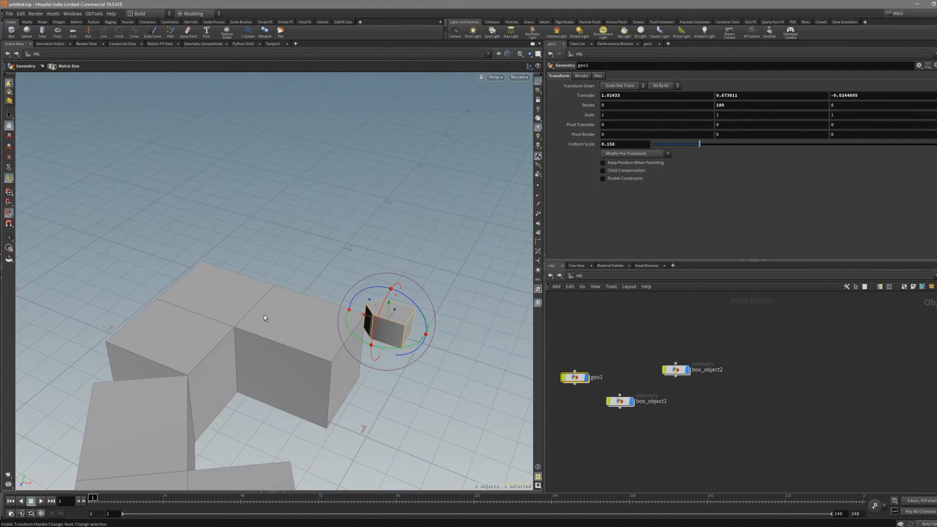
key("Escape")
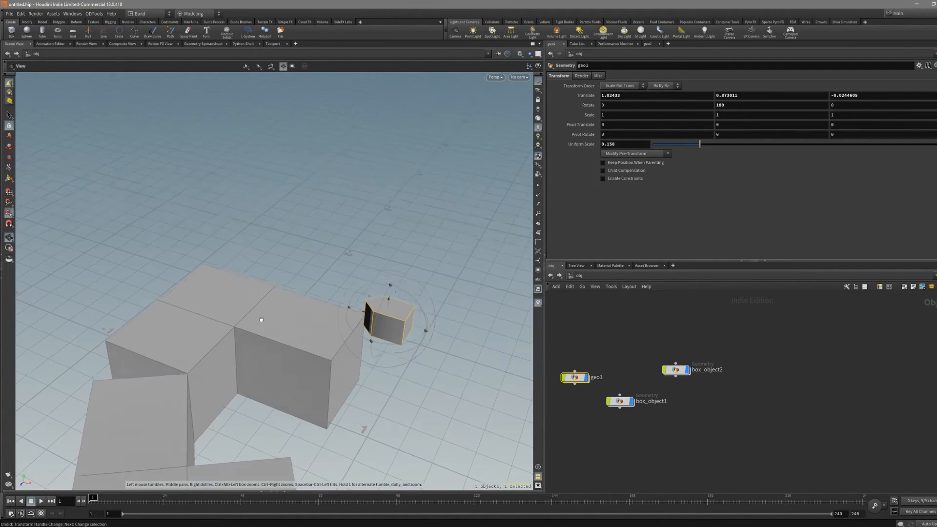
Try orienting geo1 to the outer end face of the neighbouring L-shaped box with repeated orientation picks, and undo the alignment.
left_click_drag(261, 314, 303, 347)
key("semicolon")
left_click(354, 366)
left_click_drag(363, 359, 347, 370, "alt")
key("semicolon")
left_click(350, 370)
key("semicolon")
left_click(345, 370)
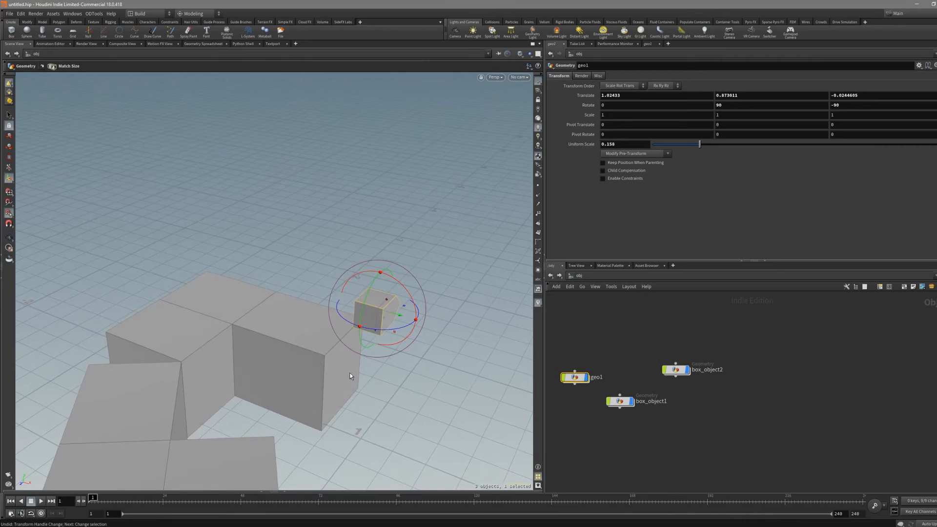
key("semicolon")
left_click(349, 373)
key("ctrl+z")
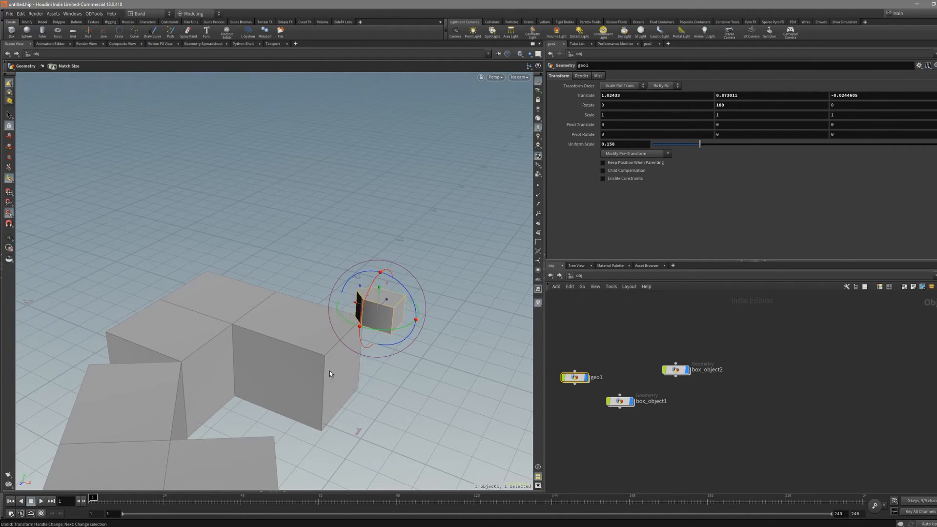
Try orienting geo1 to the vertical side face of the box arm beneath it, and undo the alignment.
left_click_drag(330, 372, 283, 354, "alt")
key("semicolon")
mouse_move(366, 318)
left_mouse_down("alt")
mouse_move(371, 288)
mouse_move(363, 304)
left_mouse_up("alt")
left_click_drag(320, 333, 348, 368, "alt")
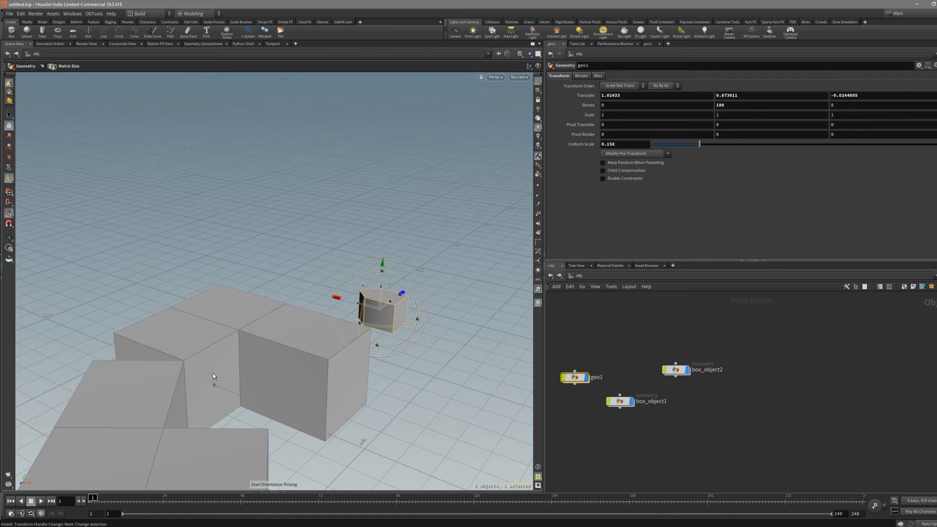
left_click_drag(351, 386, 327, 330, "alt")
left_click(288, 381)
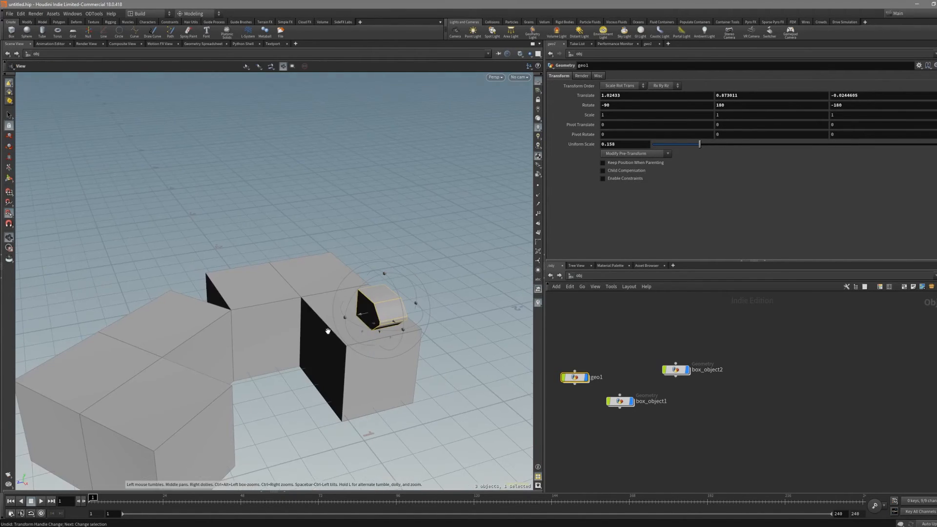
left_click_drag(394, 319, 365, 356, "alt")
key("ctrl+z")
Try orienting geo1 to the inner face at the L-shaped box's corner, and undo the alignment.
key("semicolon")
left_click(292, 324)
left_click_drag(293, 324, 339, 342, "alt")
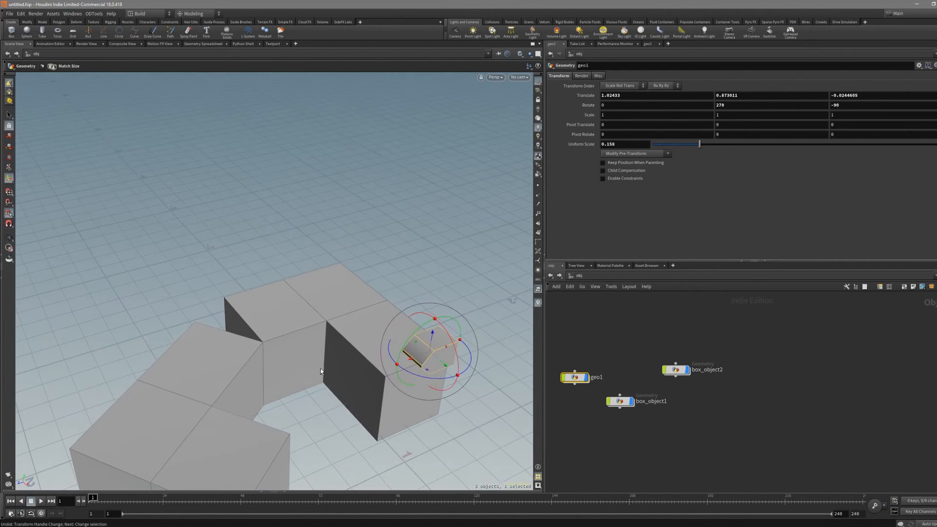
left_click_drag(426, 342, 308, 382, "alt")
key("ctrl+z")
Try two more orientation picks for geo1 on other box faces, undoing each one.
key("semicolon")
left_click(418, 384)
key("ctrl+z")
key("semicolon")
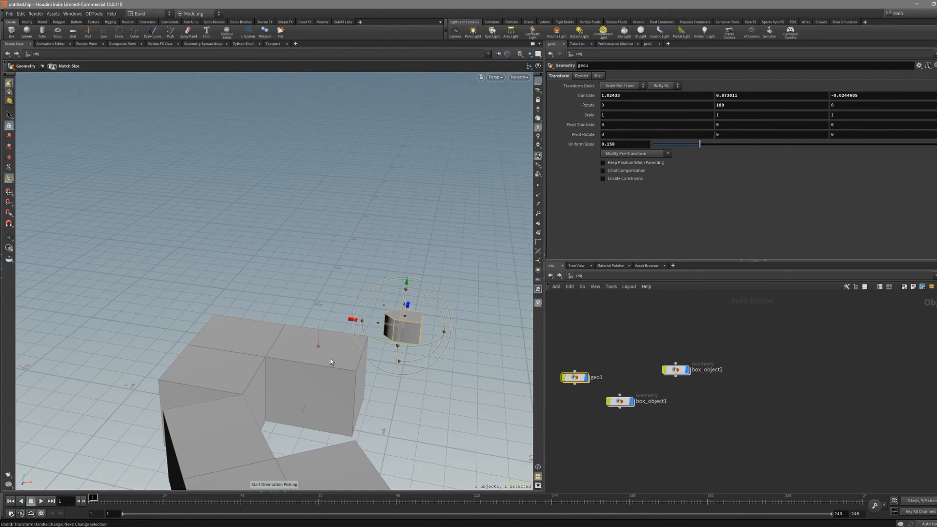
mouse_move(312, 348)
left_mouse_down("alt")
mouse_move(351, 343)
mouse_move(347, 332)
left_mouse_up("alt")
left_click(234, 343)
key("ctrl+z")
Restart orientation picking and align geo1 to the outer end face of the adjacent L-shaped box arm.
mouse_move(262, 360)
left_mouse_down("alt")
mouse_move(314, 395)
mouse_move(357, 393)
mouse_move(349, 390)
left_mouse_up("alt")
key("semicolon")
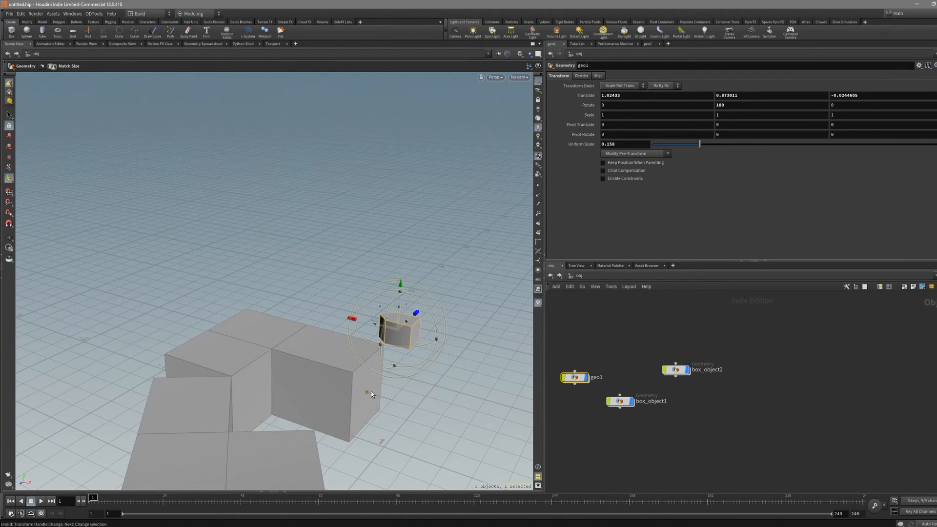
left_click(367, 396)
left_click_drag(345, 397, 380, 372, "alt")
left_click_drag(388, 328, 257, 403, "alt")
middle_click_drag(273, 388, 272, 370)
mouse_move(268, 403)
left_mouse_down("alt")
mouse_move(262, 415)
mouse_move(270, 389)
left_mouse_up("alt")
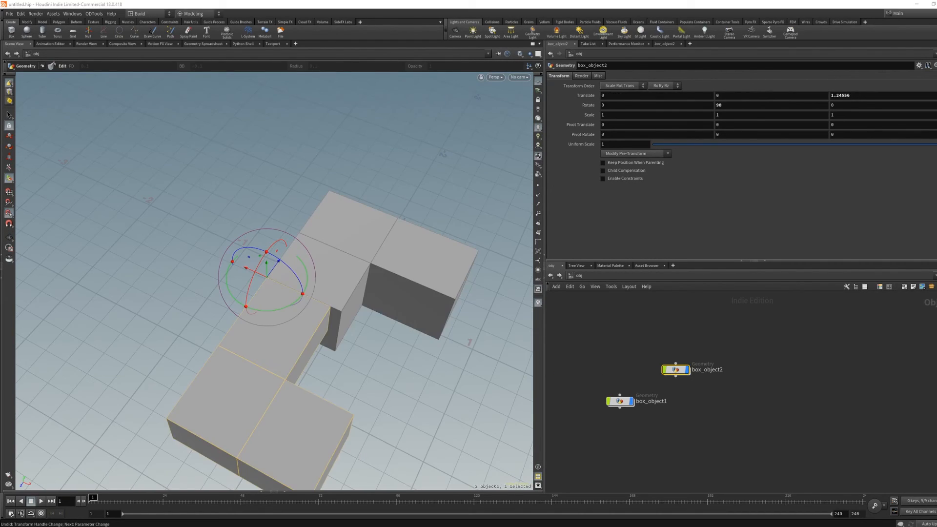
left_click_drag(232, 343, 294, 370, "alt")
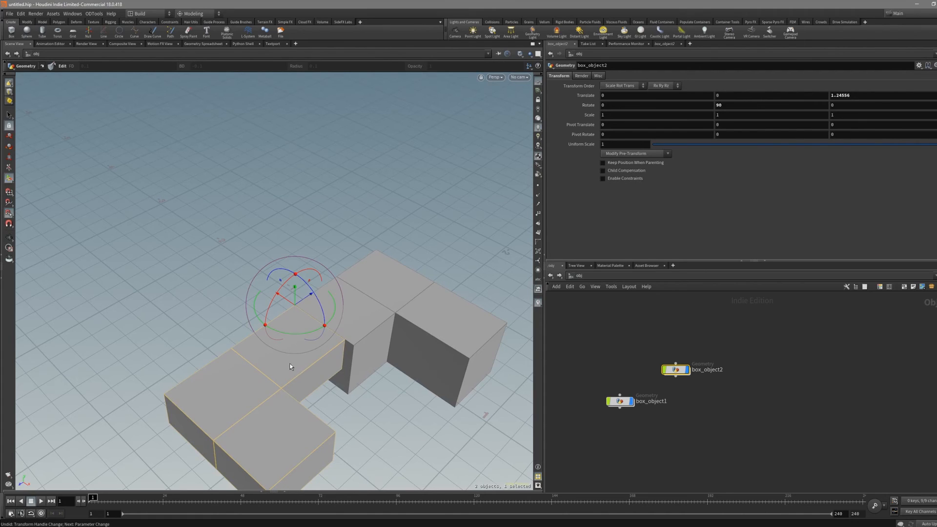
left_click_drag(302, 326, 308, 339, "alt")
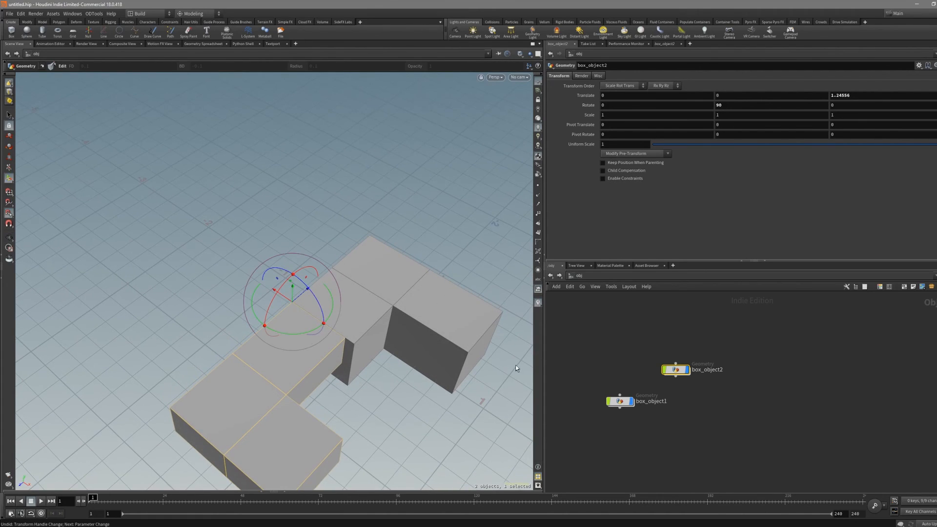
left_click_drag(416, 366, 358, 360, "alt")
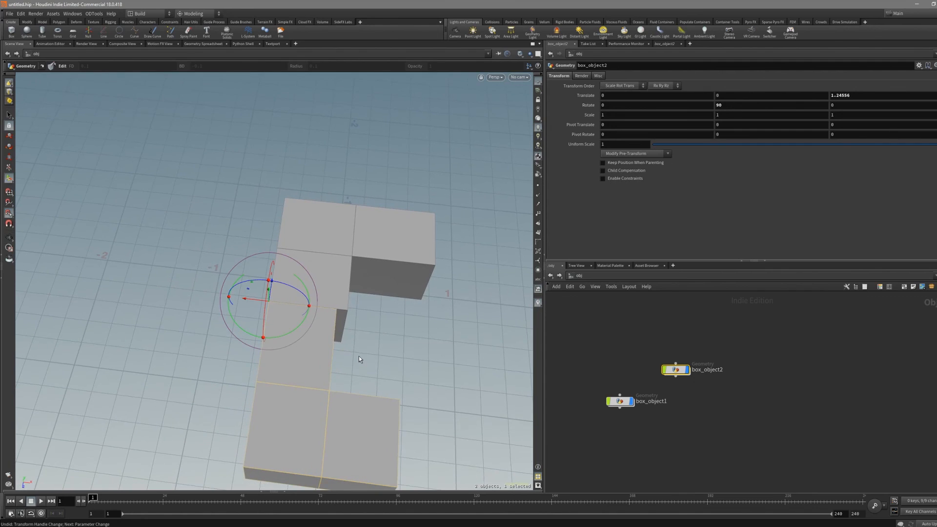